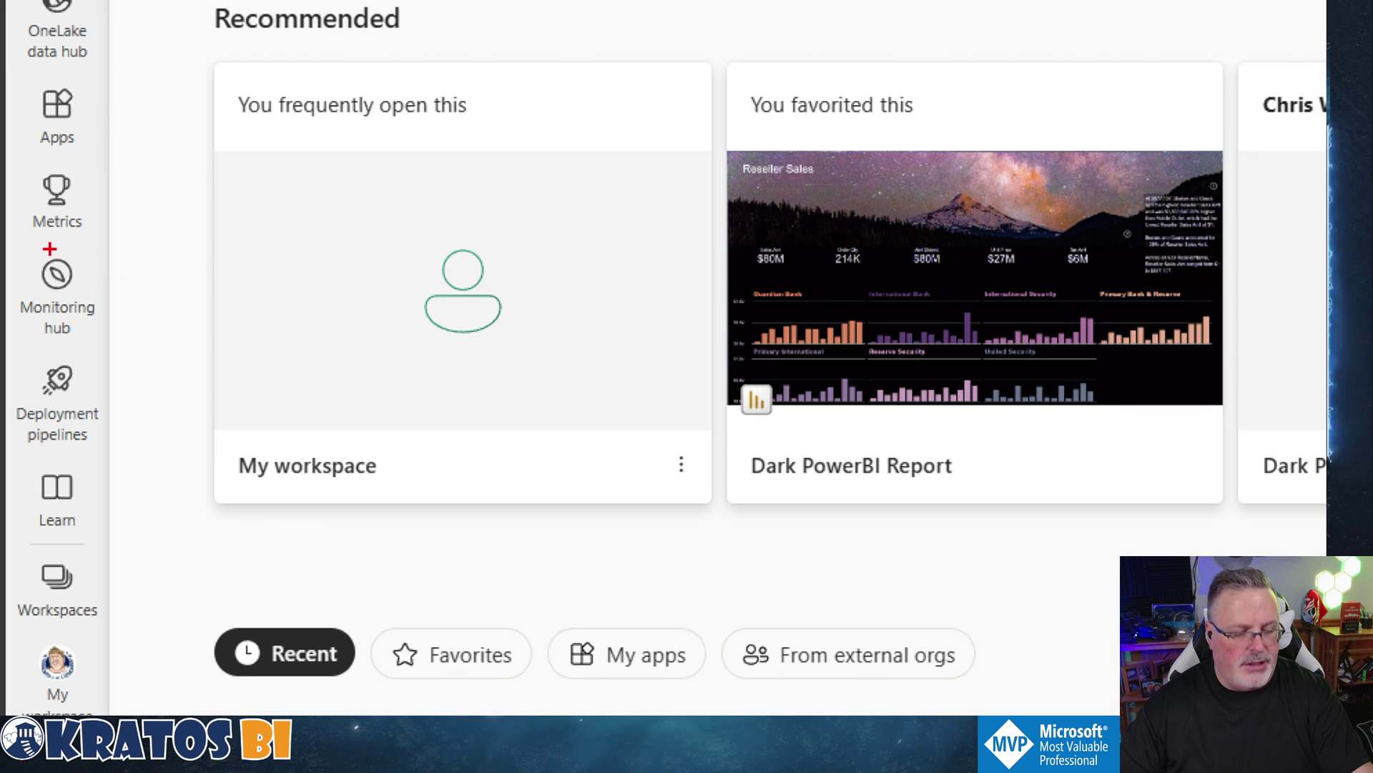
Step: Open the Monitoring hub and look over the status, item type and start time of the recent activities
mouse_move(143, 209)
mouse_down()
mouse_move(79, 353)
mouse_move(25, 364)
mouse_up()
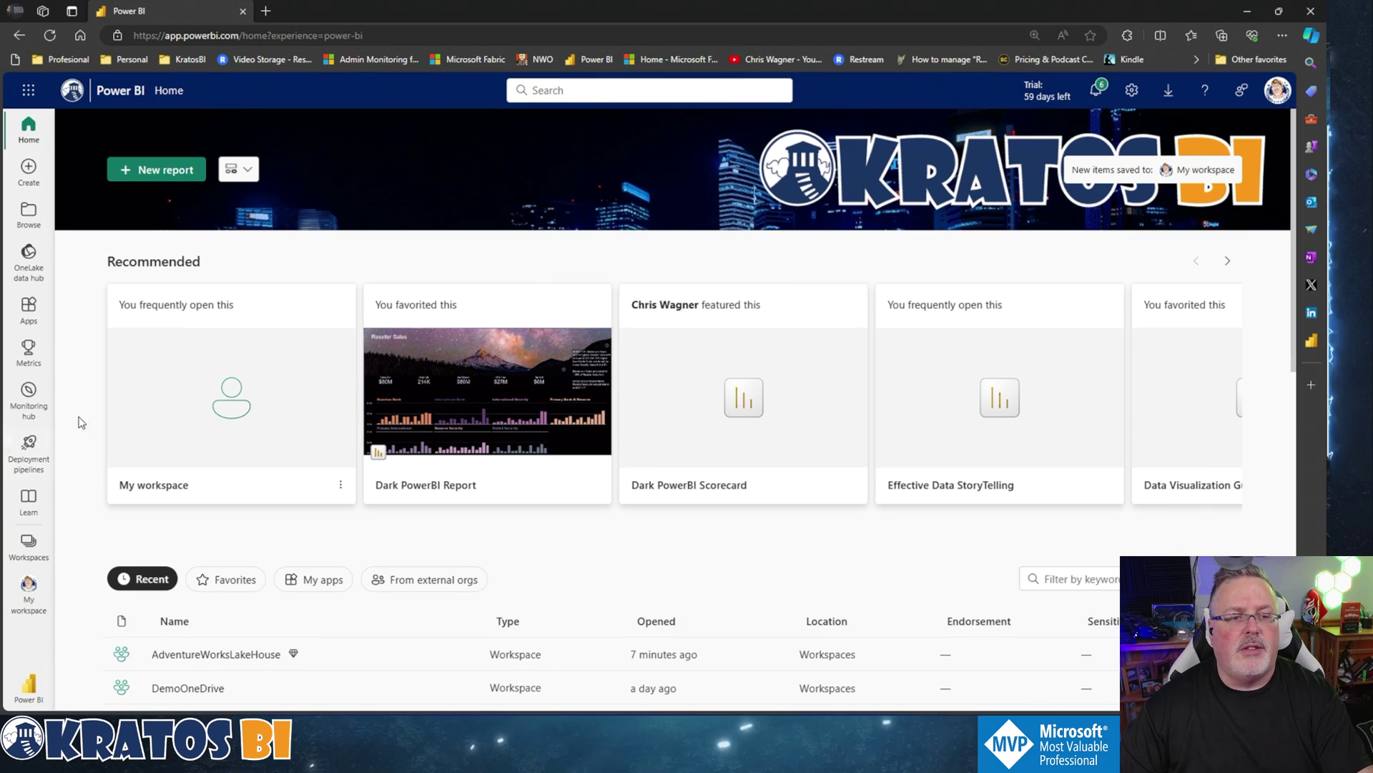
click(57, 313)
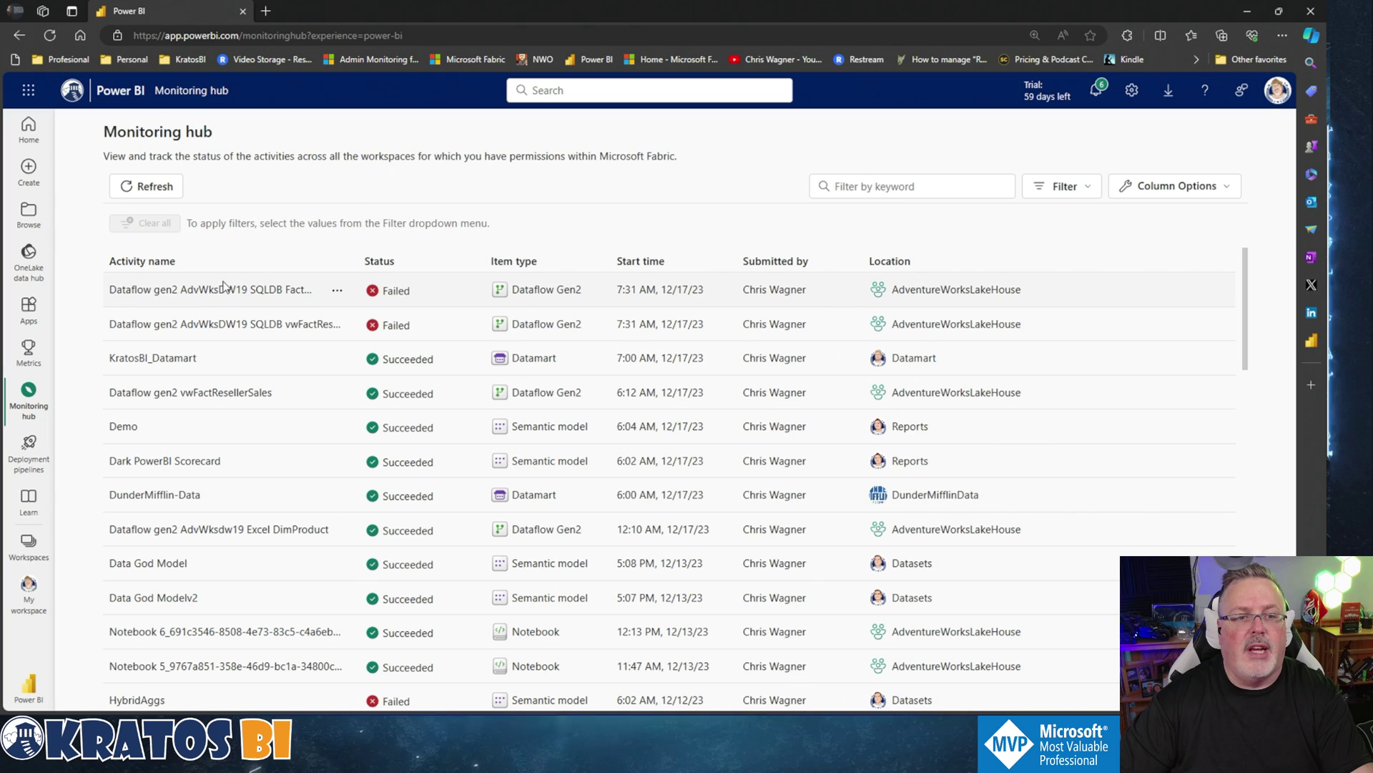
scroll(337, 355, down, 1)
scroll(368, 359, up, 1)
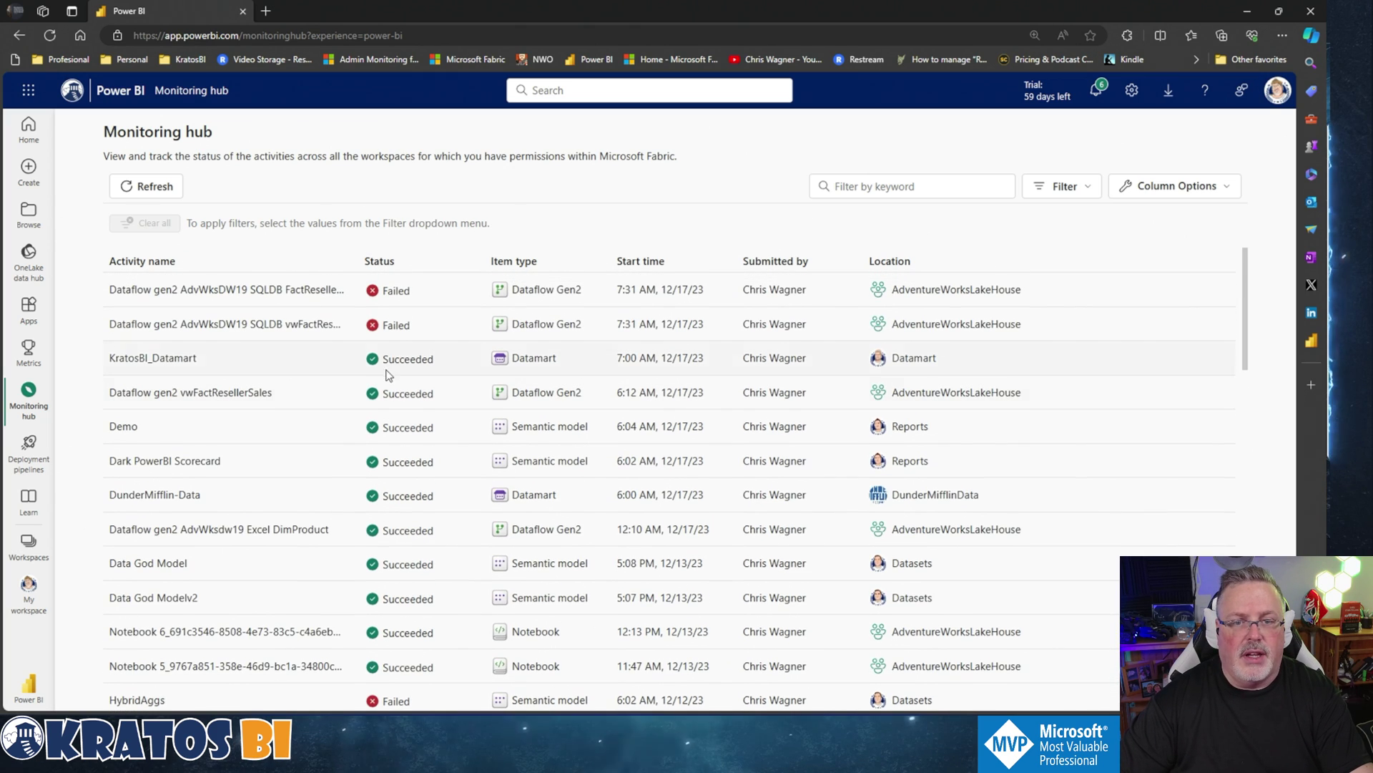
scroll(418, 363, down, 1)
scroll(626, 305, up, 1)
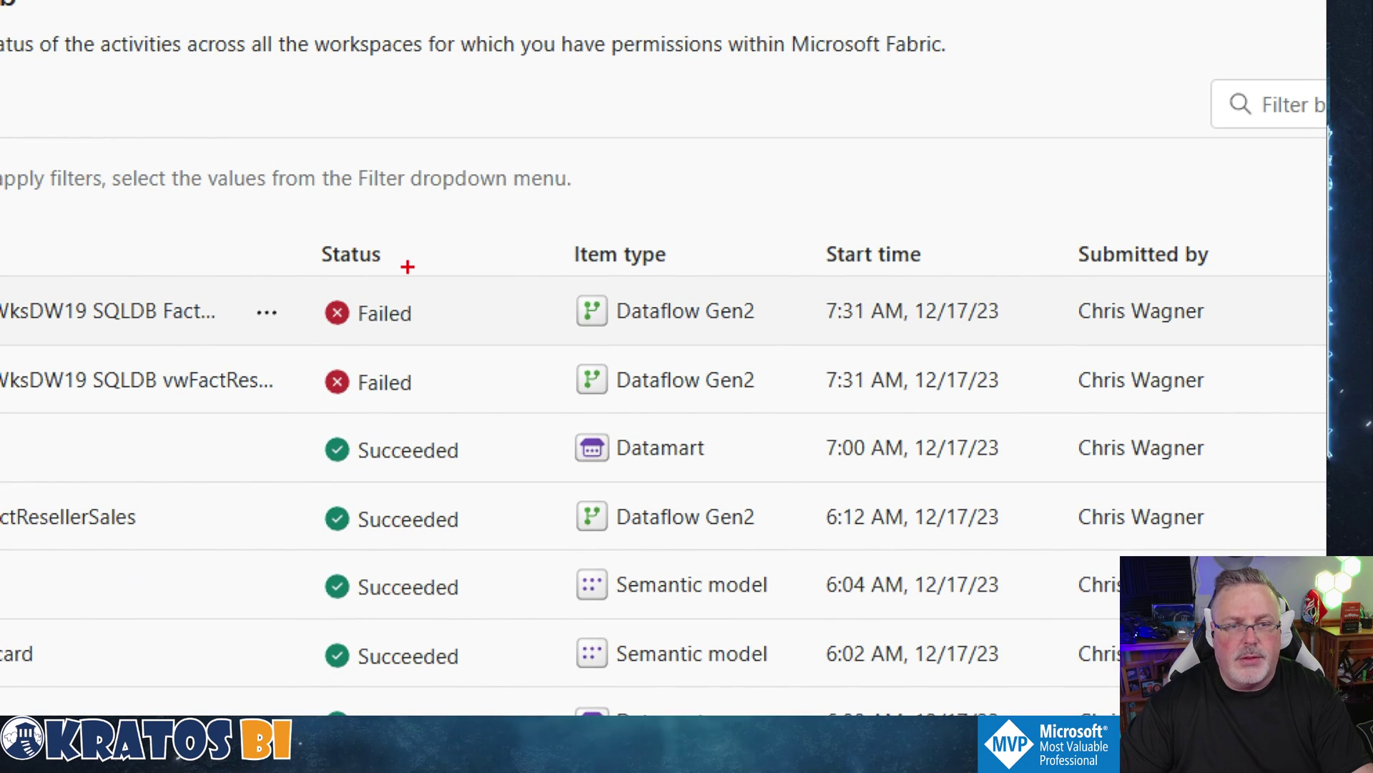
mouse_move(239, 214)
mouse_down()
mouse_move(1094, 453)
mouse_move(257, 215)
mouse_move(688, 432)
mouse_up()
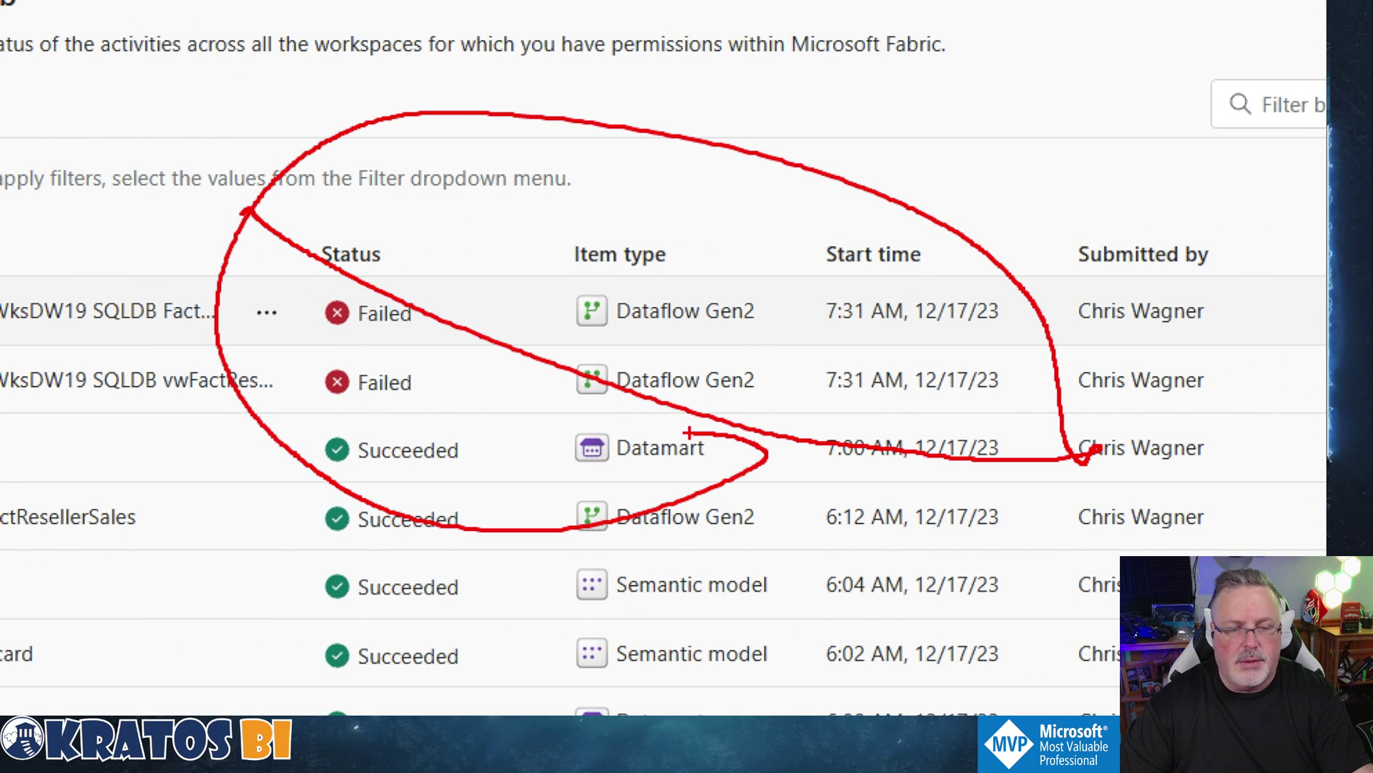
key(Escape)
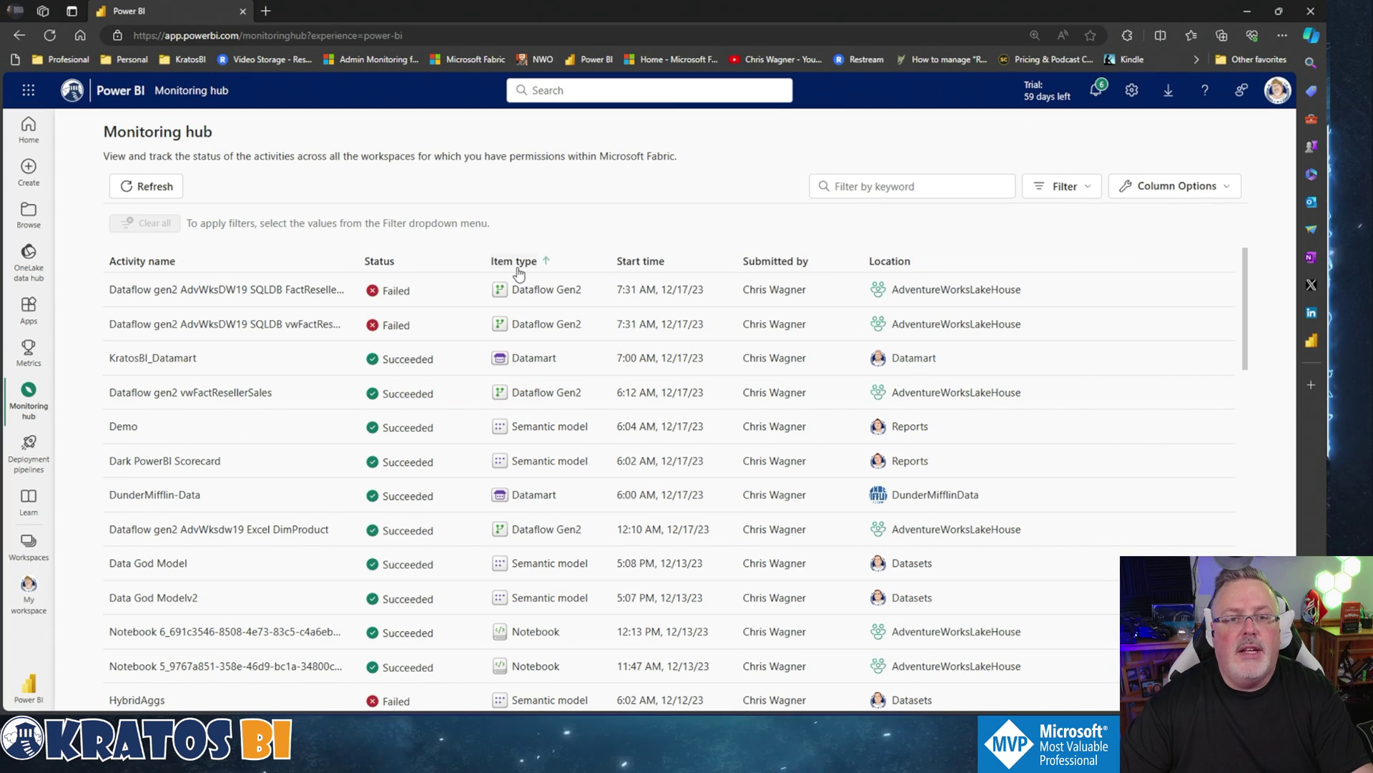
Step: Filter the activity list to the Failed status and look through the matching activities
click(1056, 187)
click(934, 316)
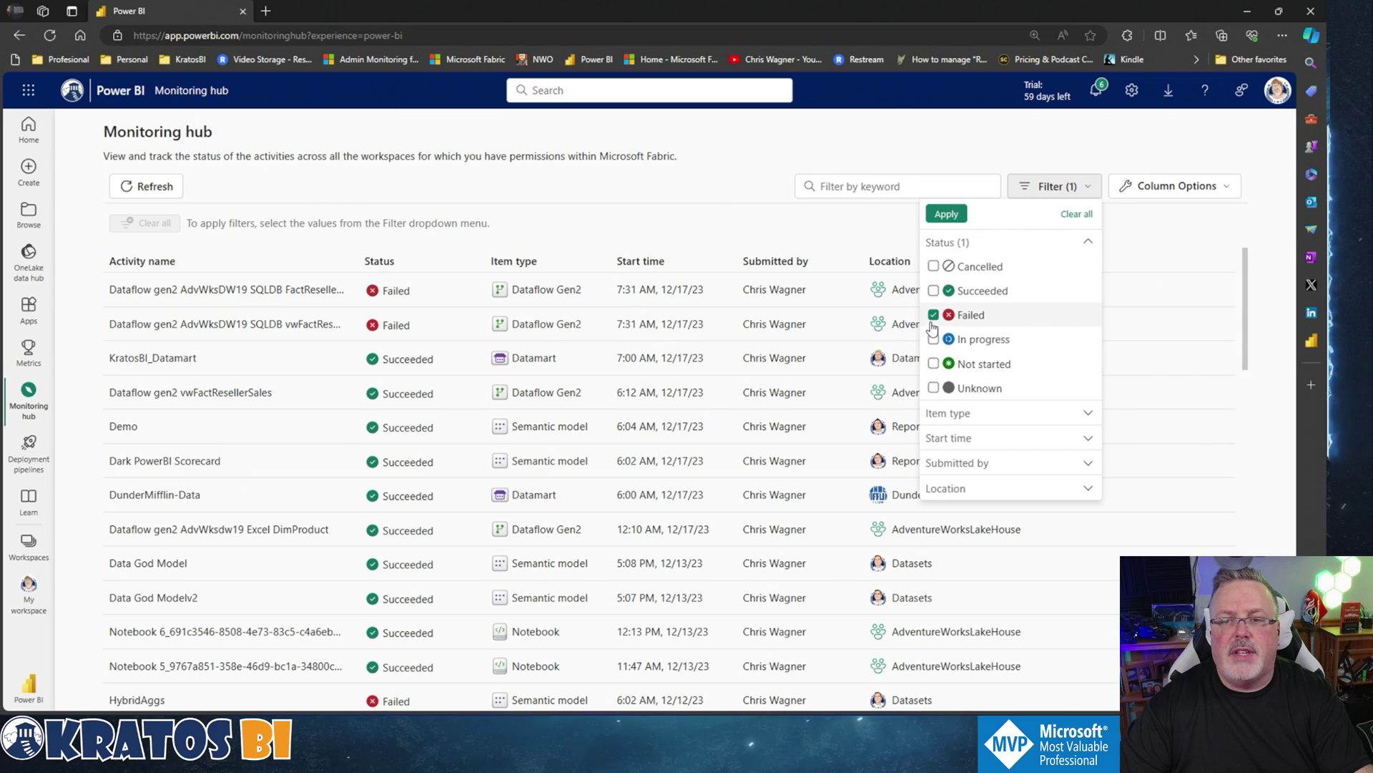
click(948, 214)
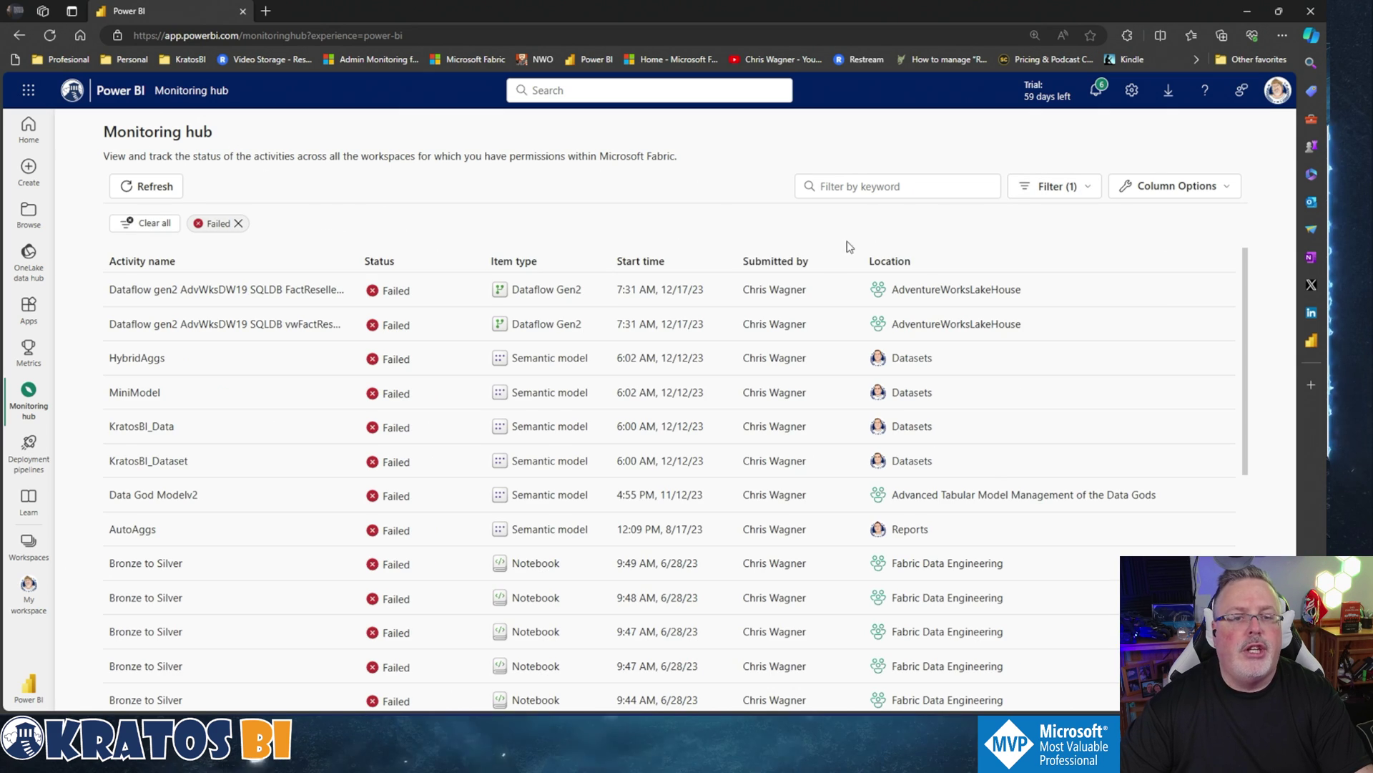
scroll(730, 391, down, 10)
scroll(729, 392, down, 2)
scroll(729, 392, up, 10)
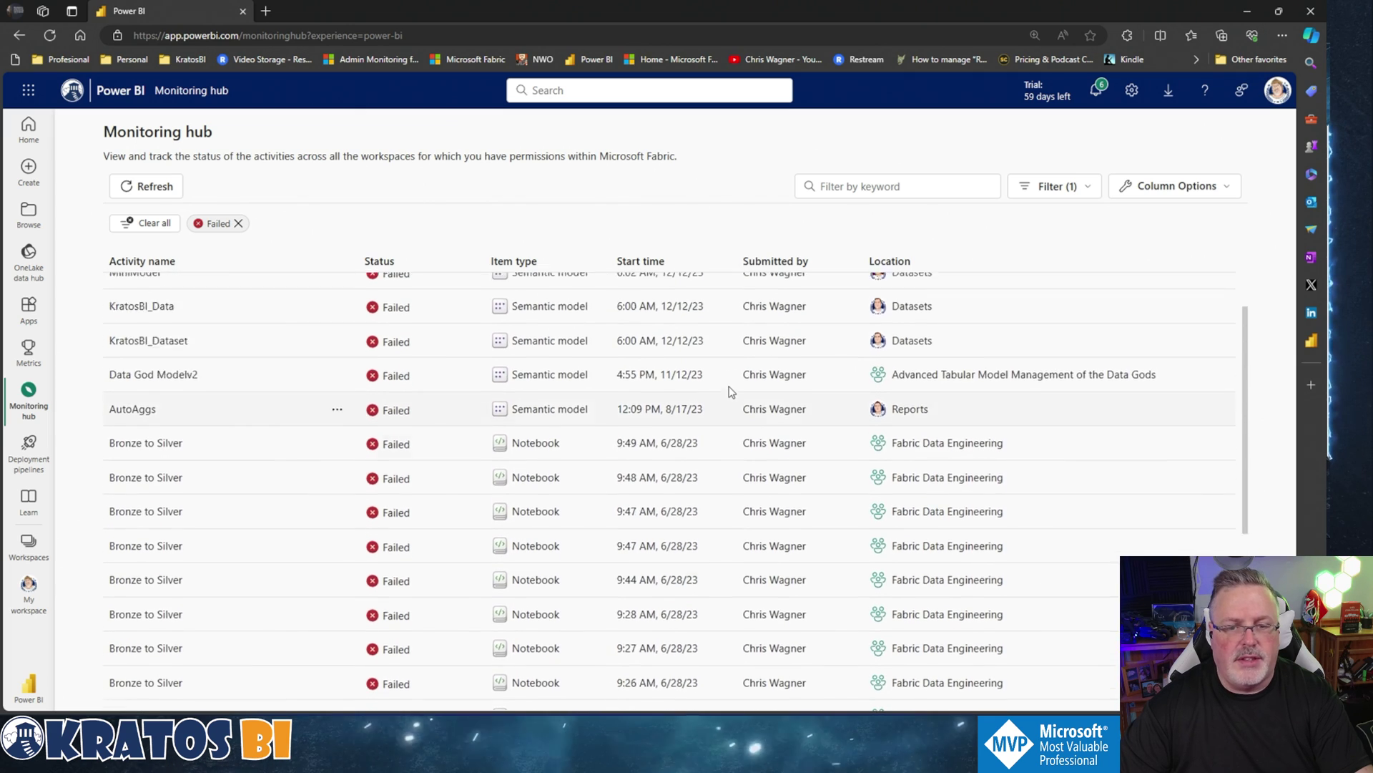
Step: Change the activity status filter from Failed to In progress and apply it
click(1056, 187)
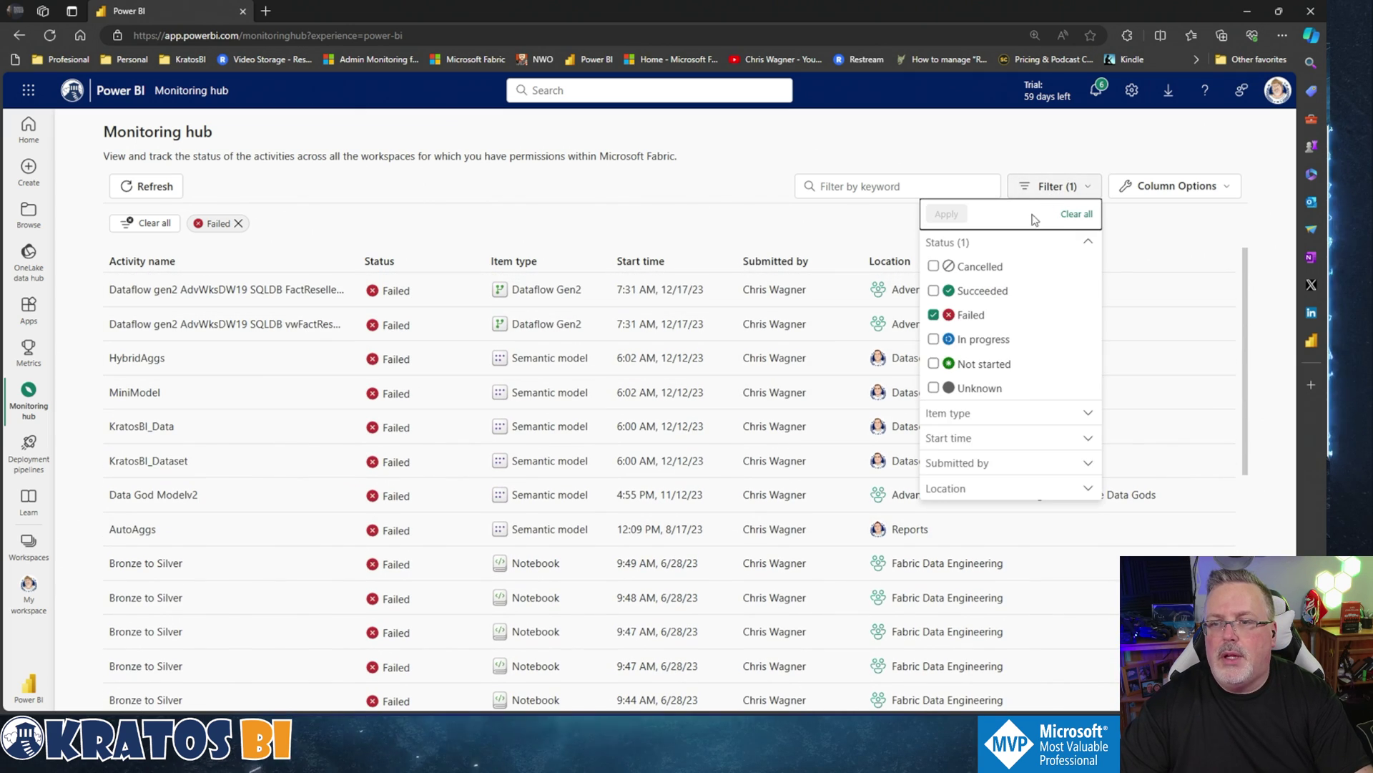
click(934, 321)
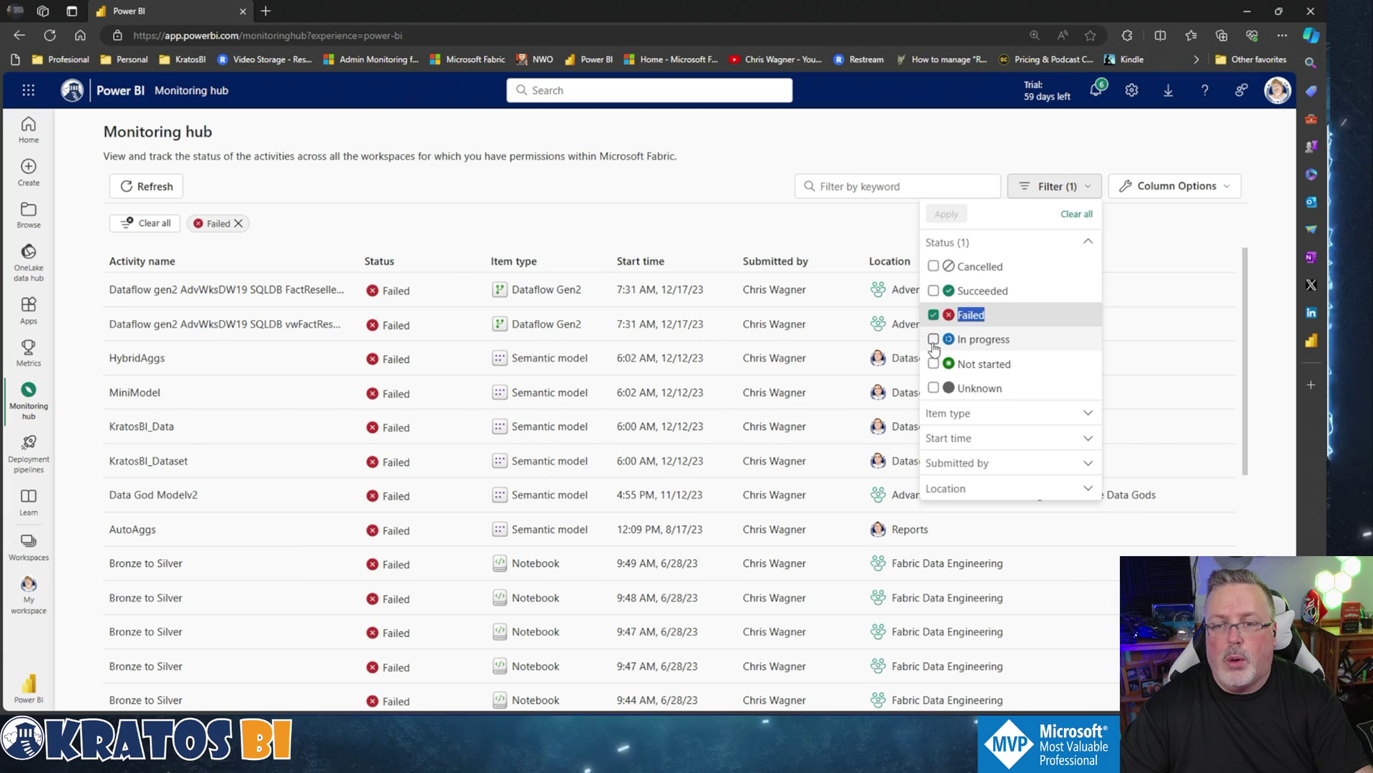
click(933, 339)
click(934, 314)
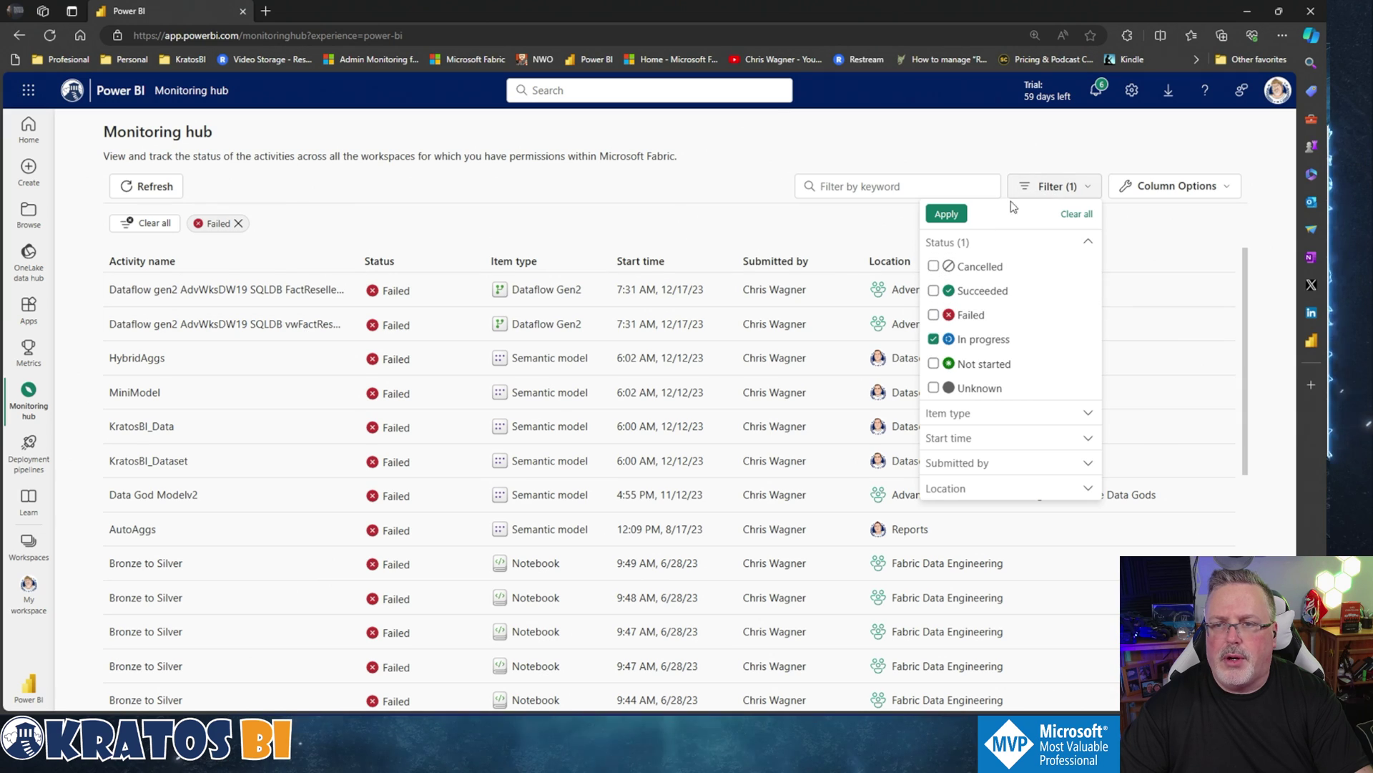
click(954, 215)
Step: Deselect the In progress status and review the filter choices under Item type and Start time
click(1026, 187)
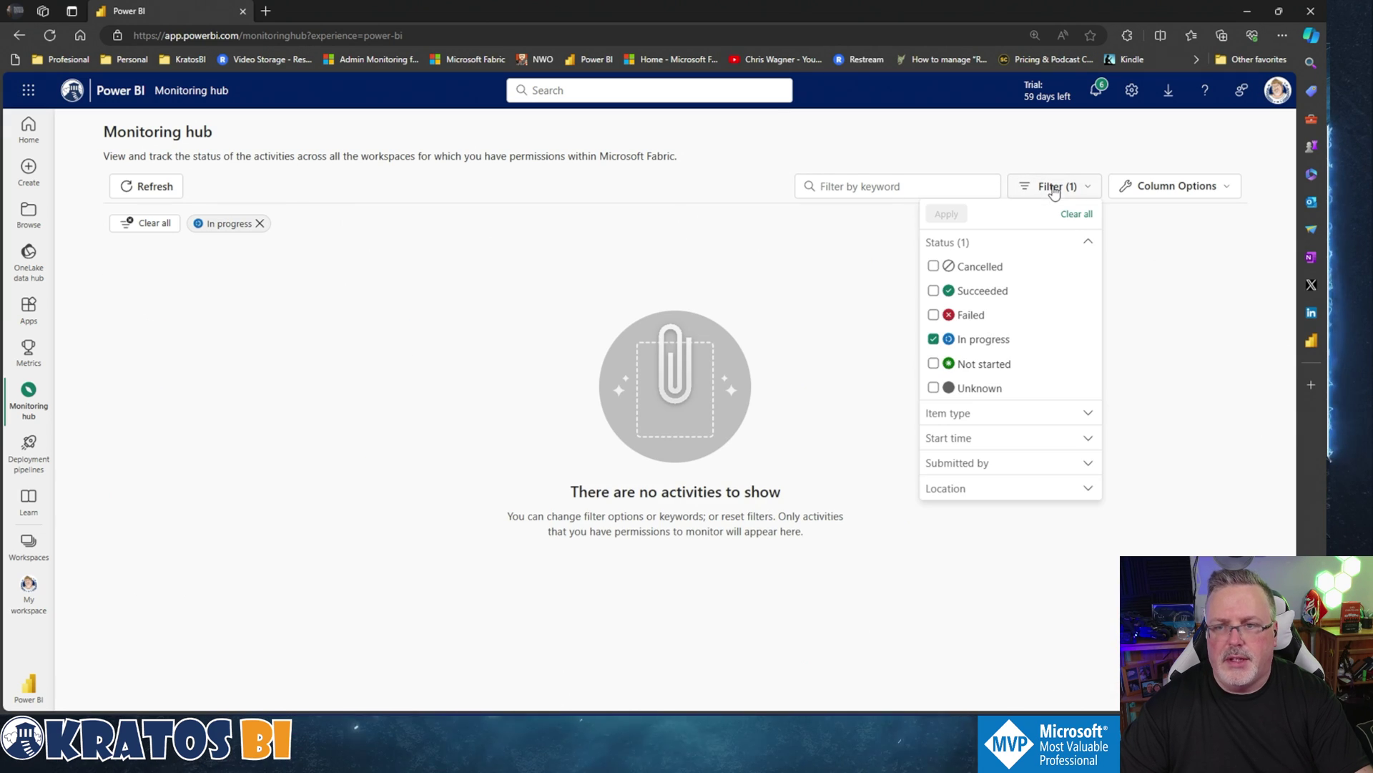
click(934, 339)
click(961, 413)
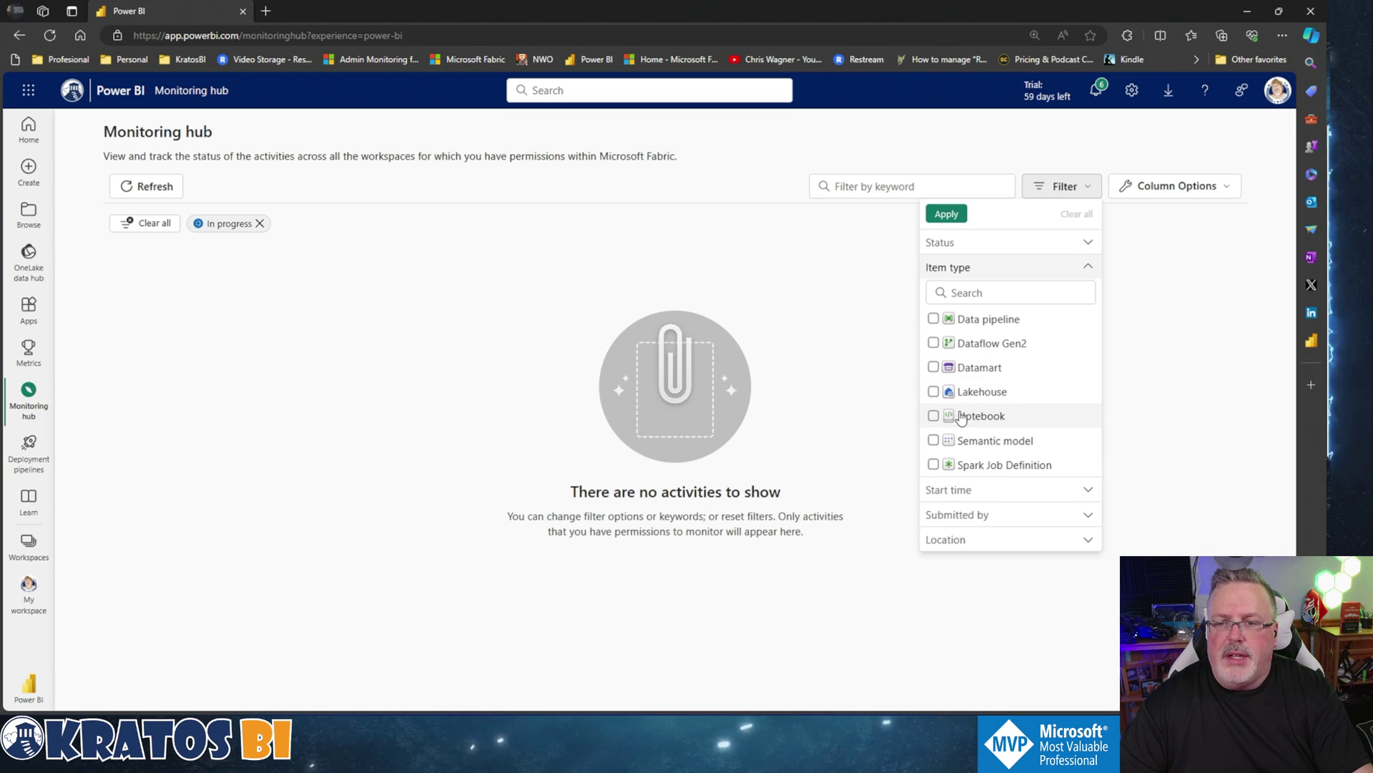
click(1056, 274)
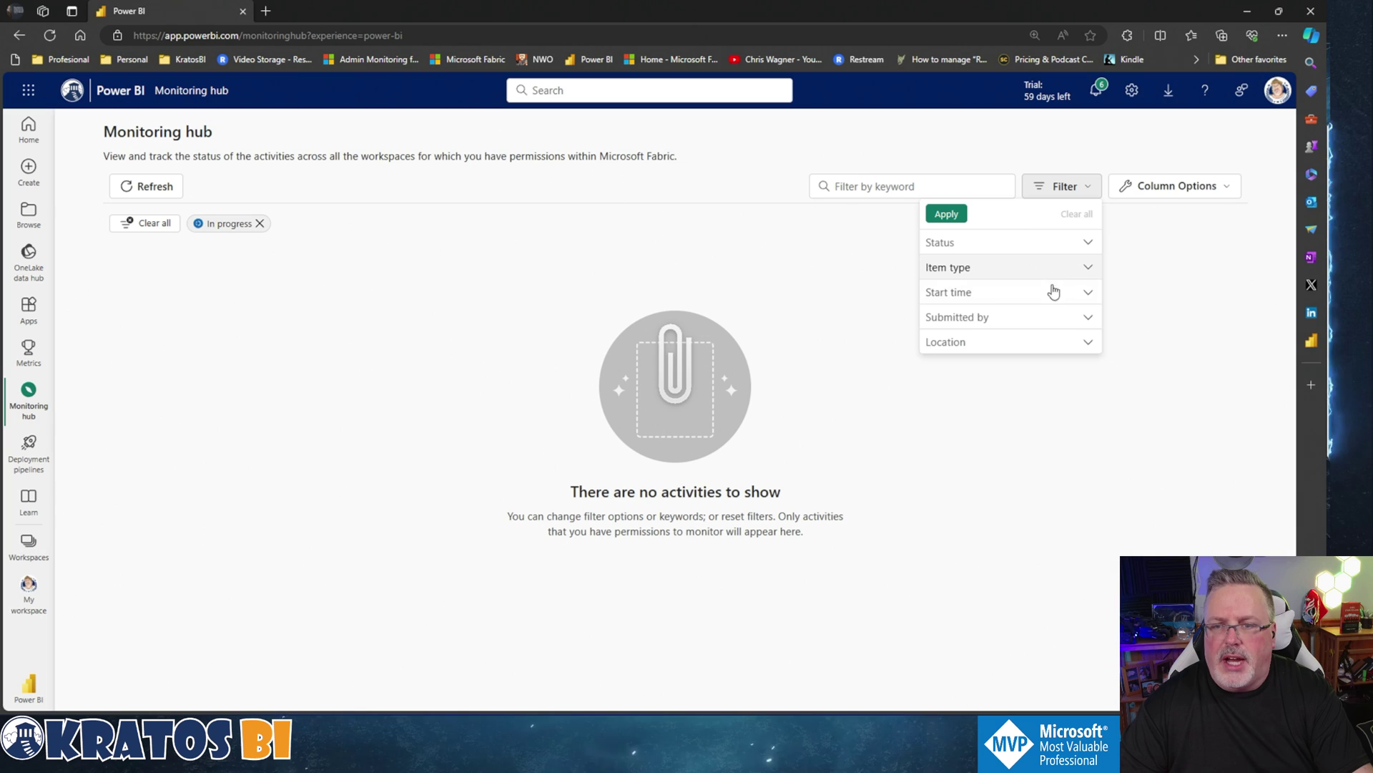
click(1037, 294)
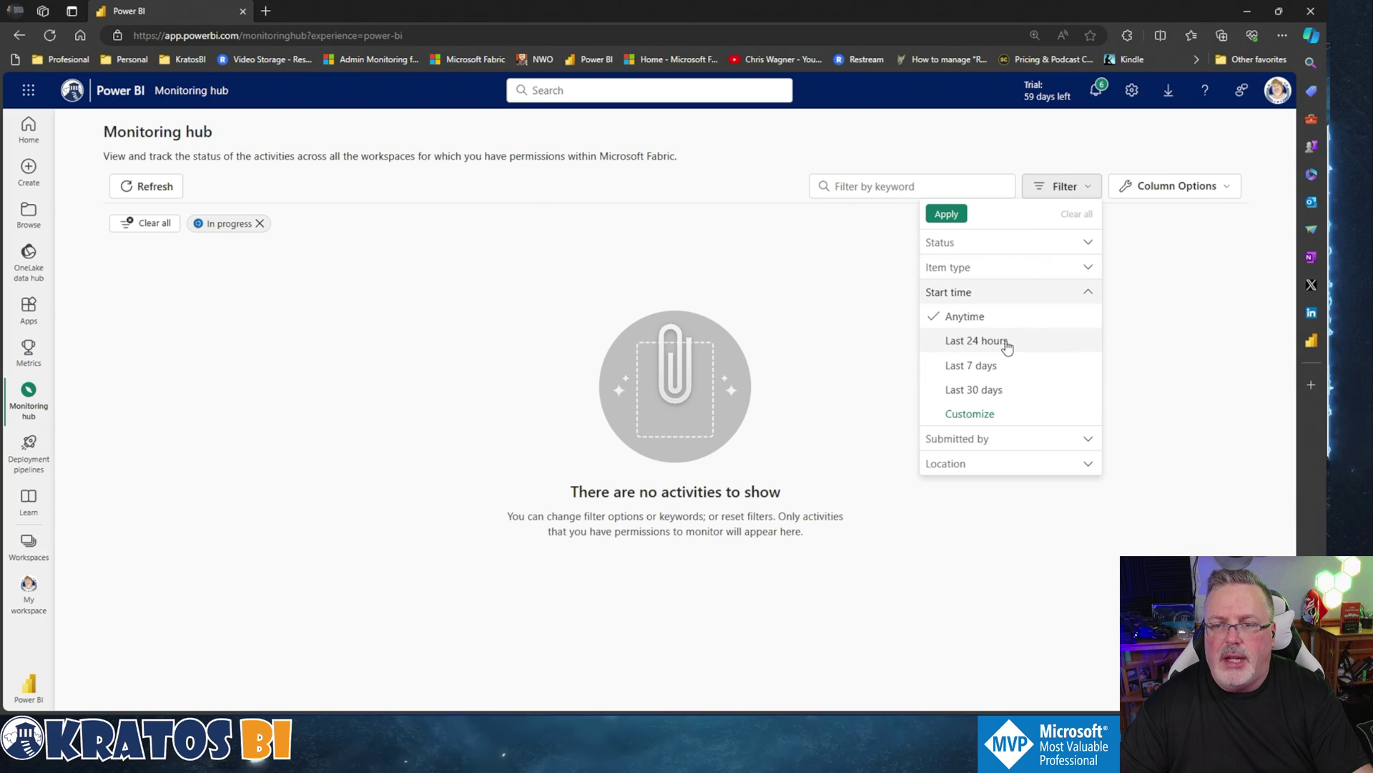
click(1030, 292)
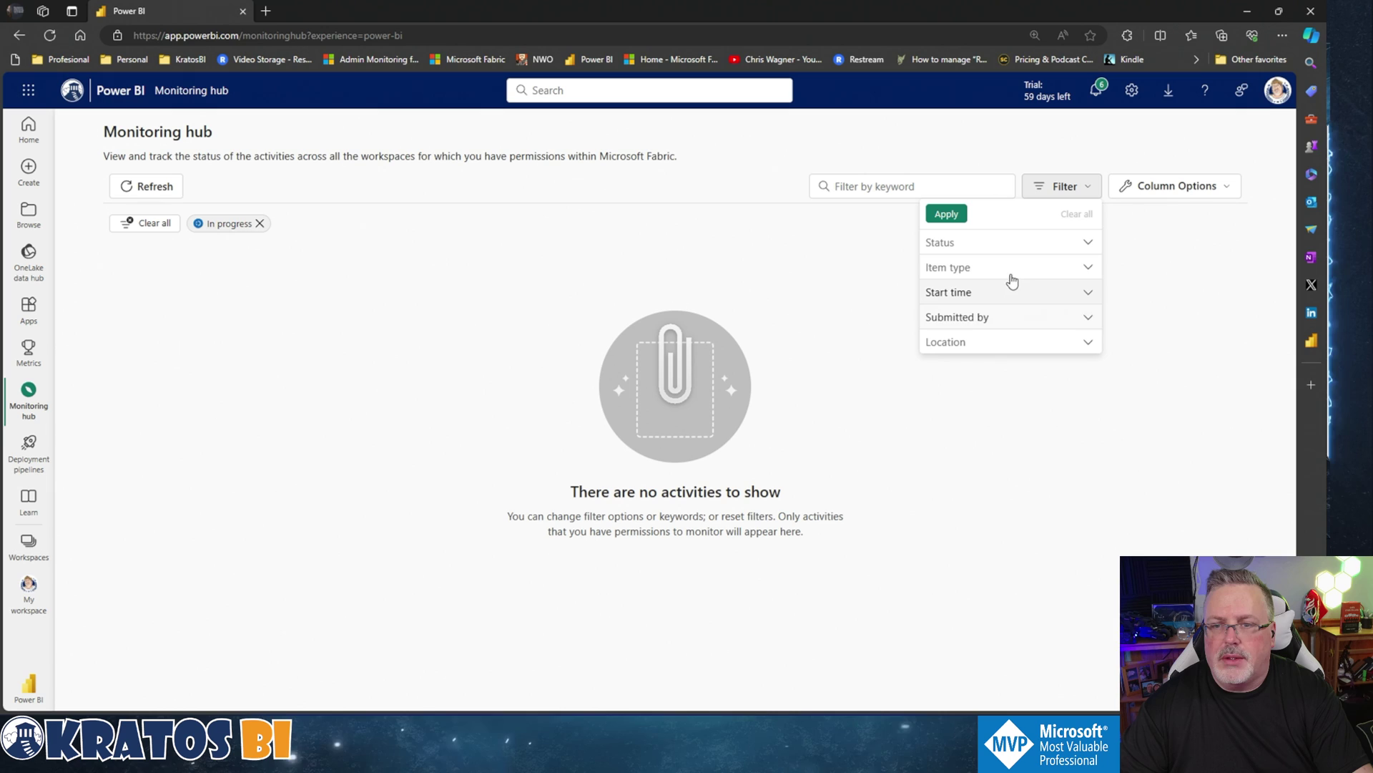
Step: Select the Failed status and apply it as the activity filter
click(979, 245)
click(969, 314)
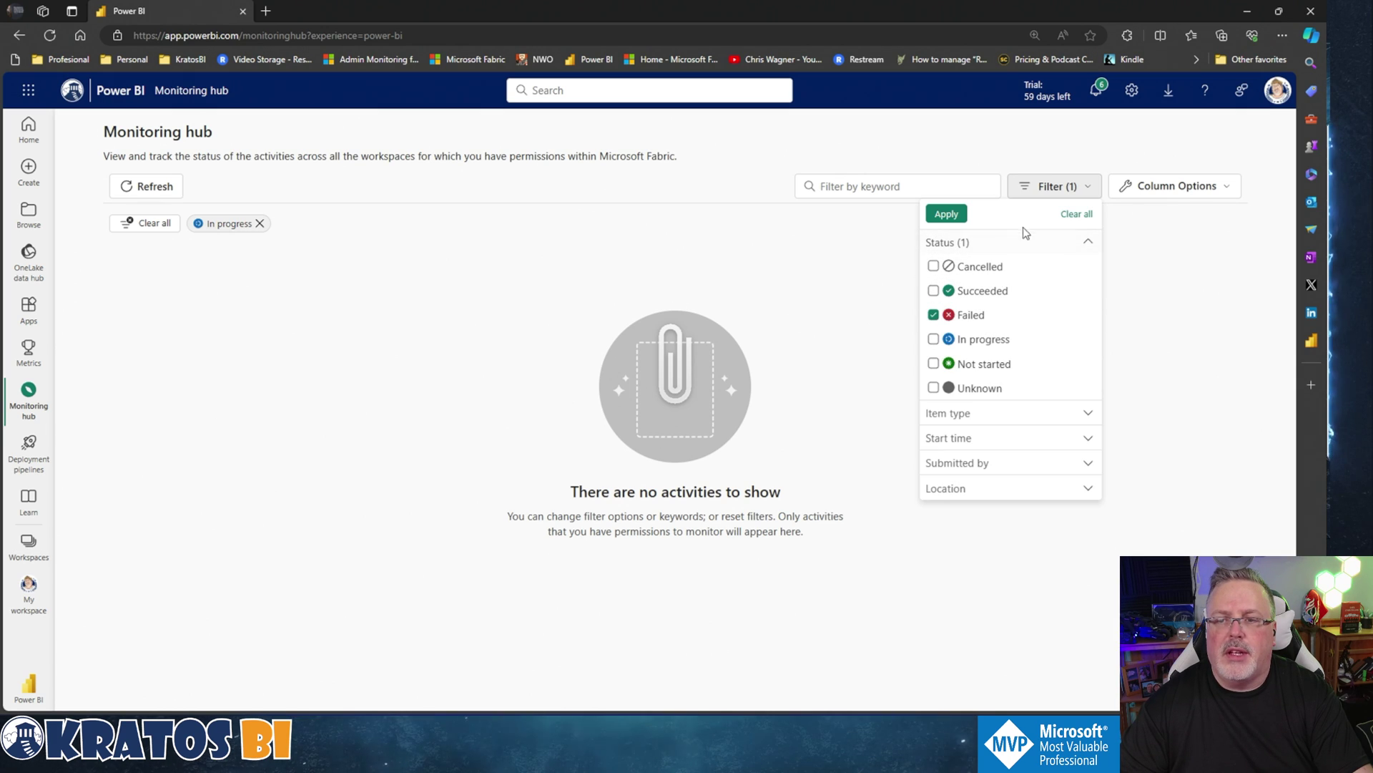
click(947, 213)
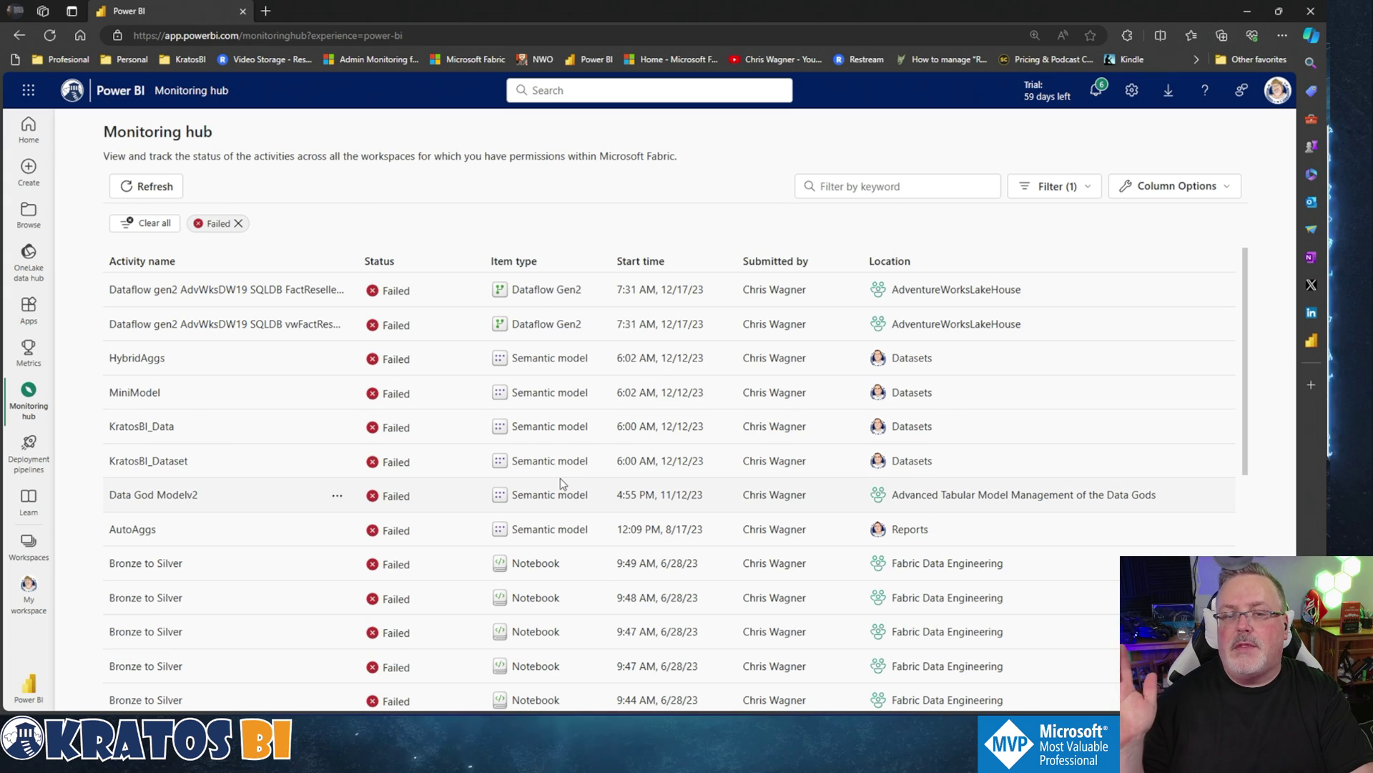
click(1053, 186)
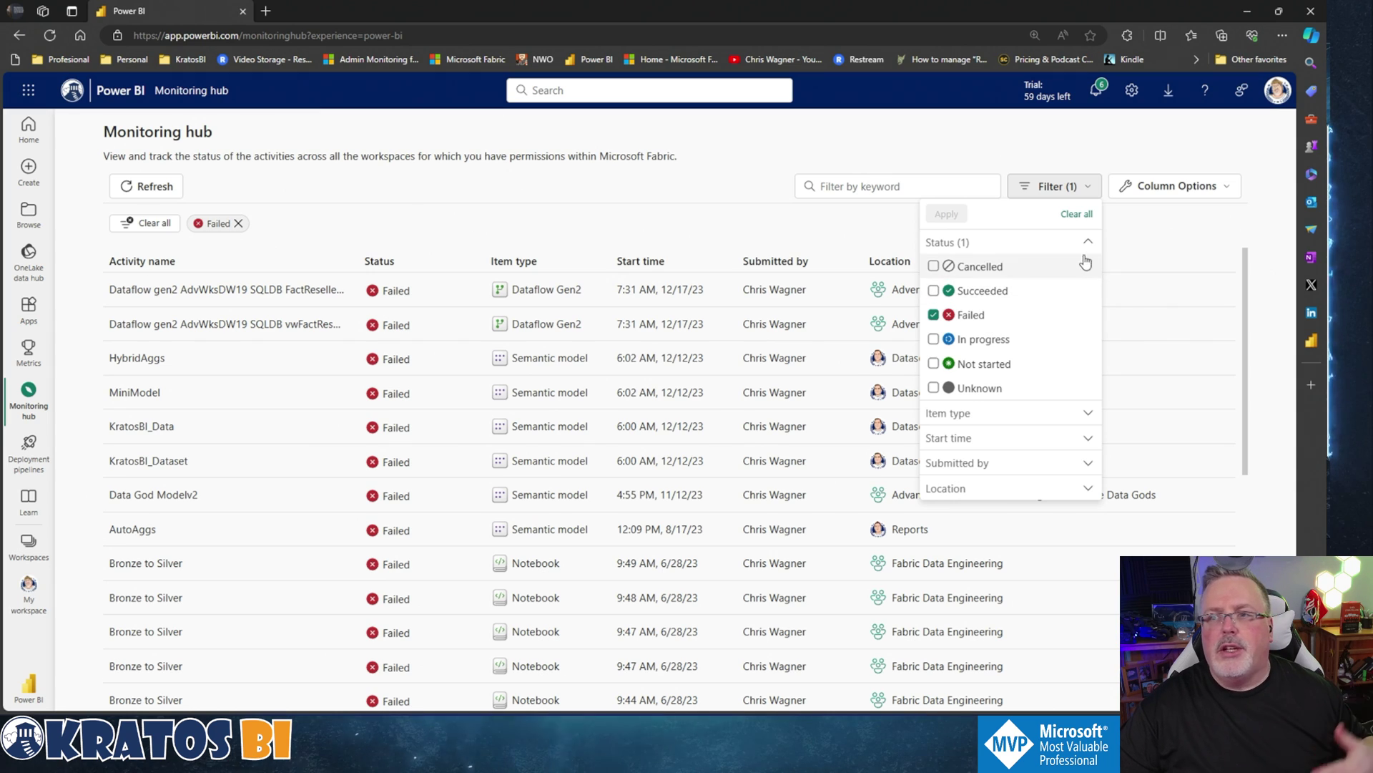
click(1144, 236)
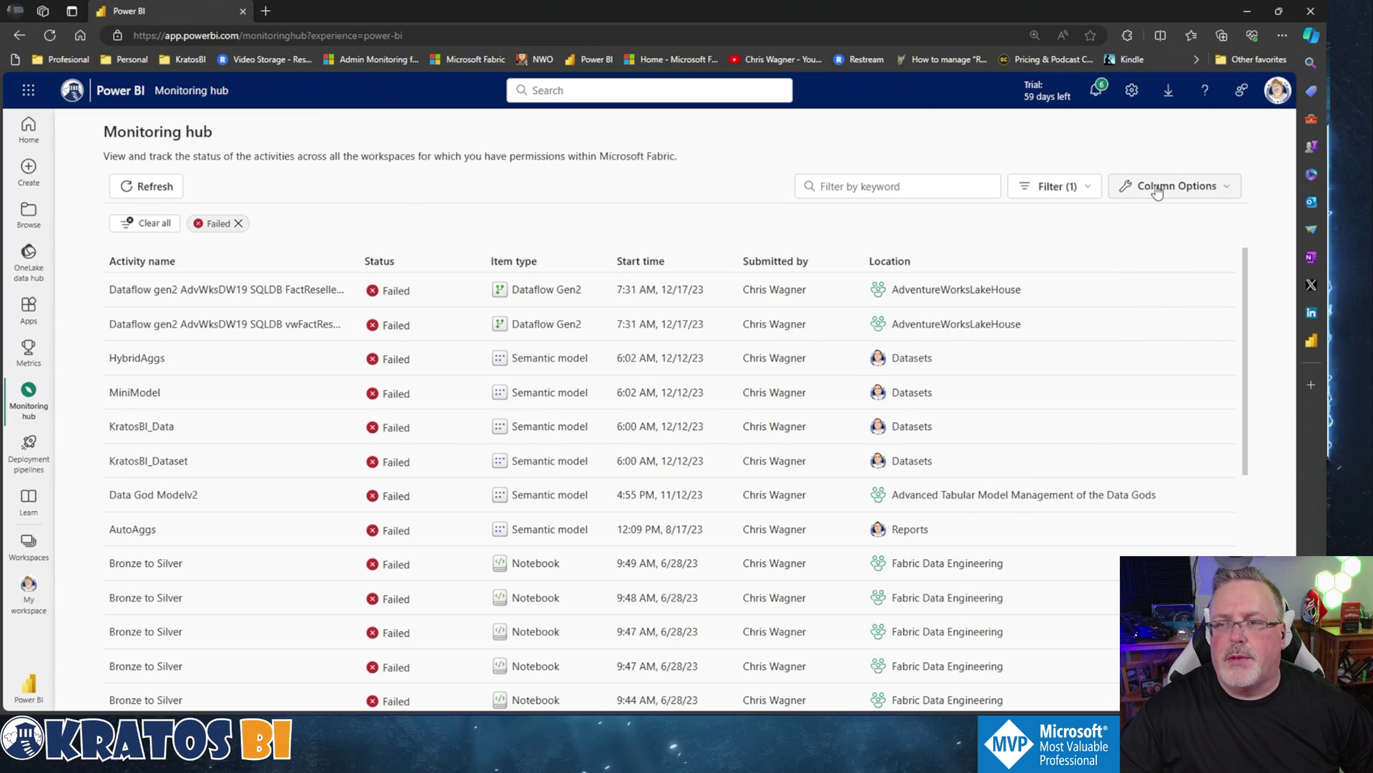
click(1053, 188)
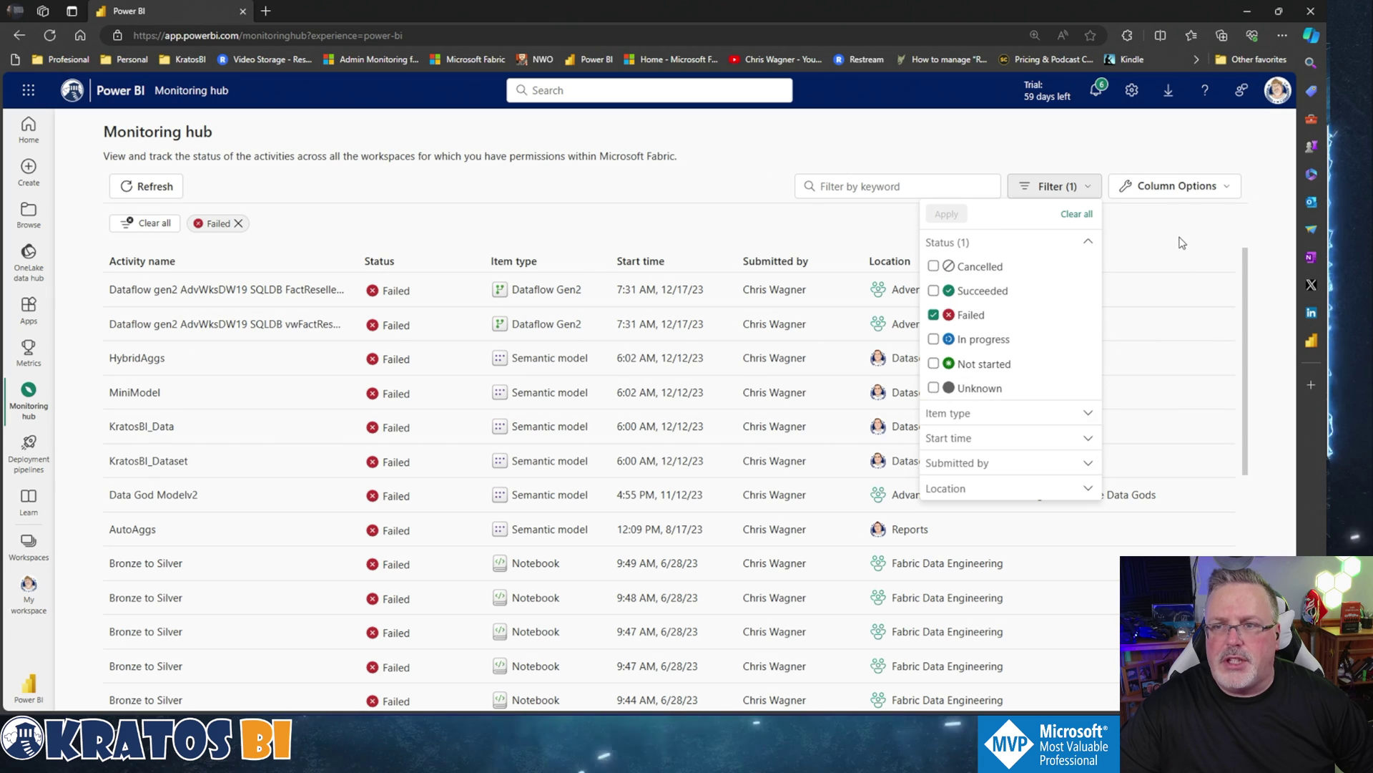
Step: Examine the optional columns offered for the activity list, selecting Duration as an example
click(1176, 186)
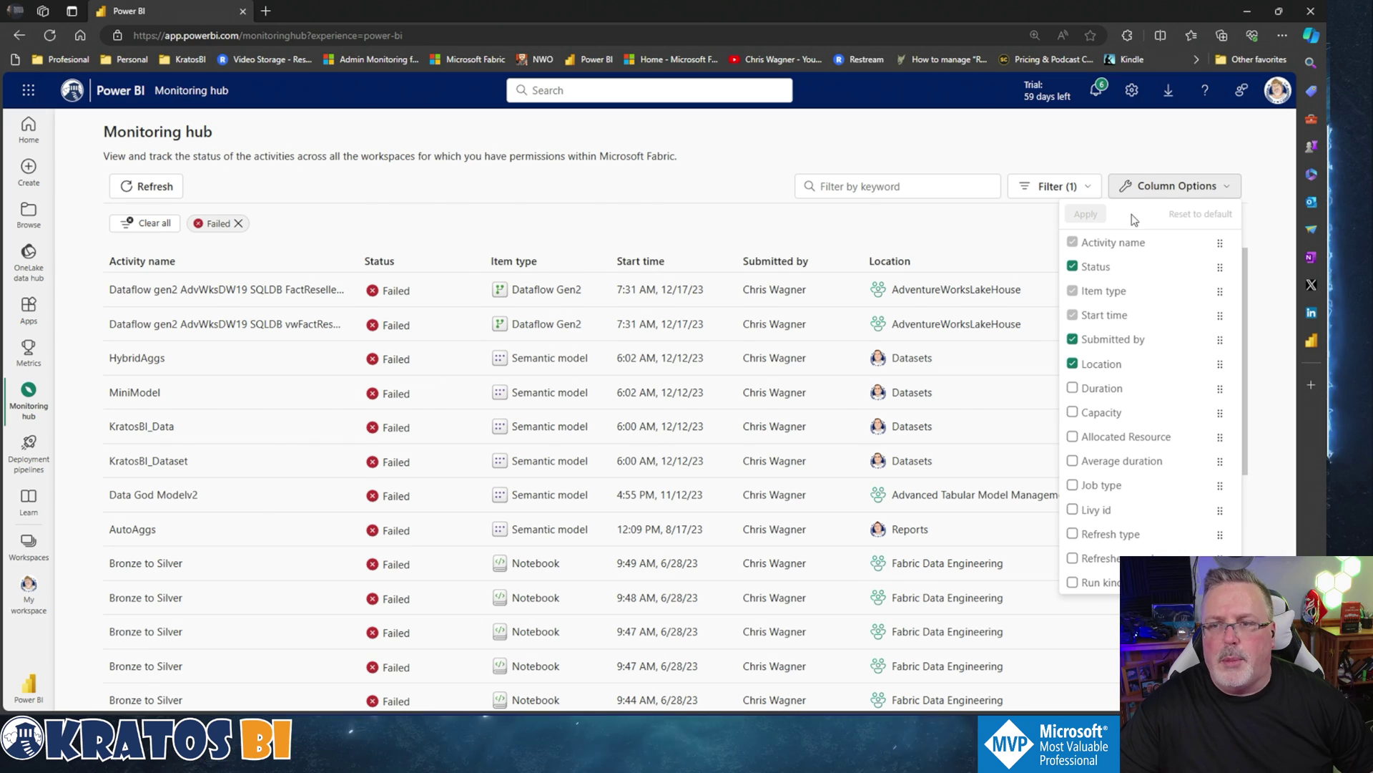
click(1073, 391)
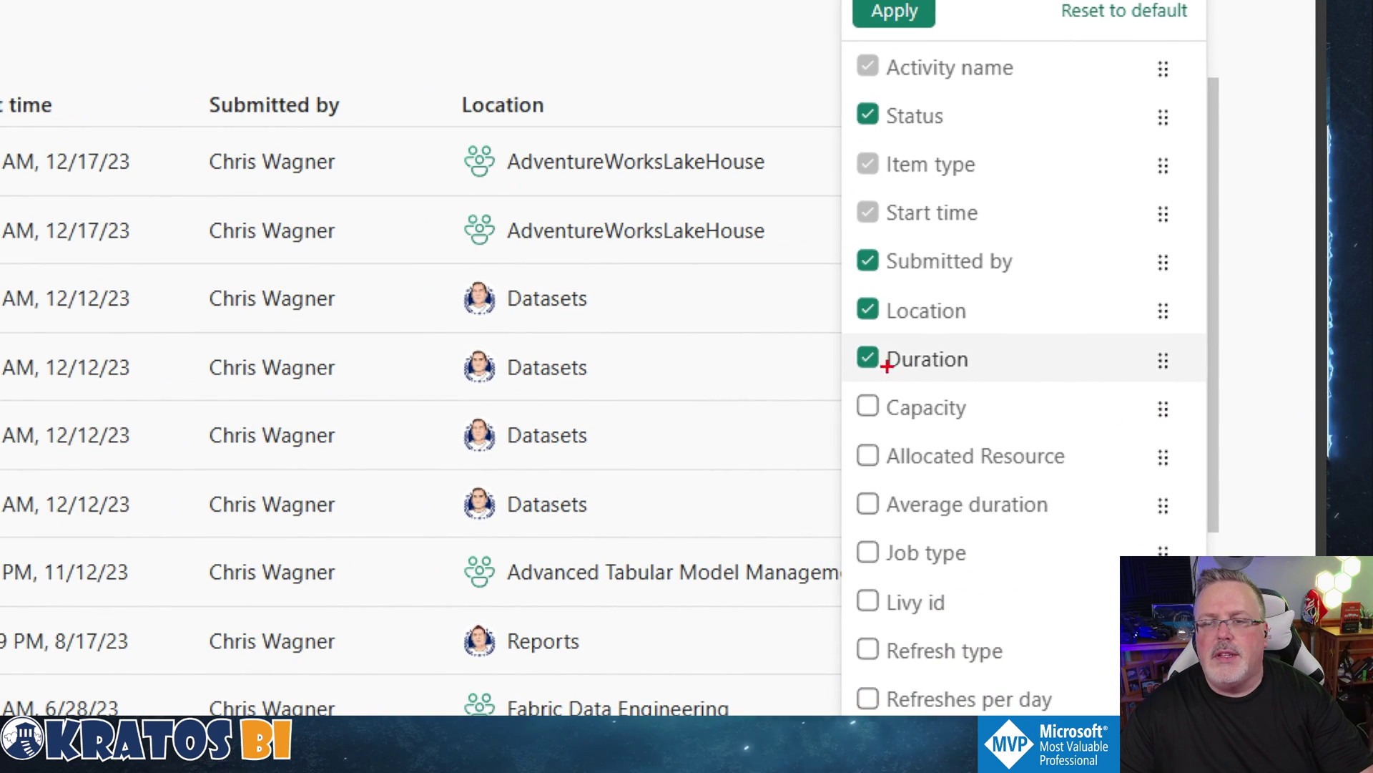
drag(824, 319, 1149, 395)
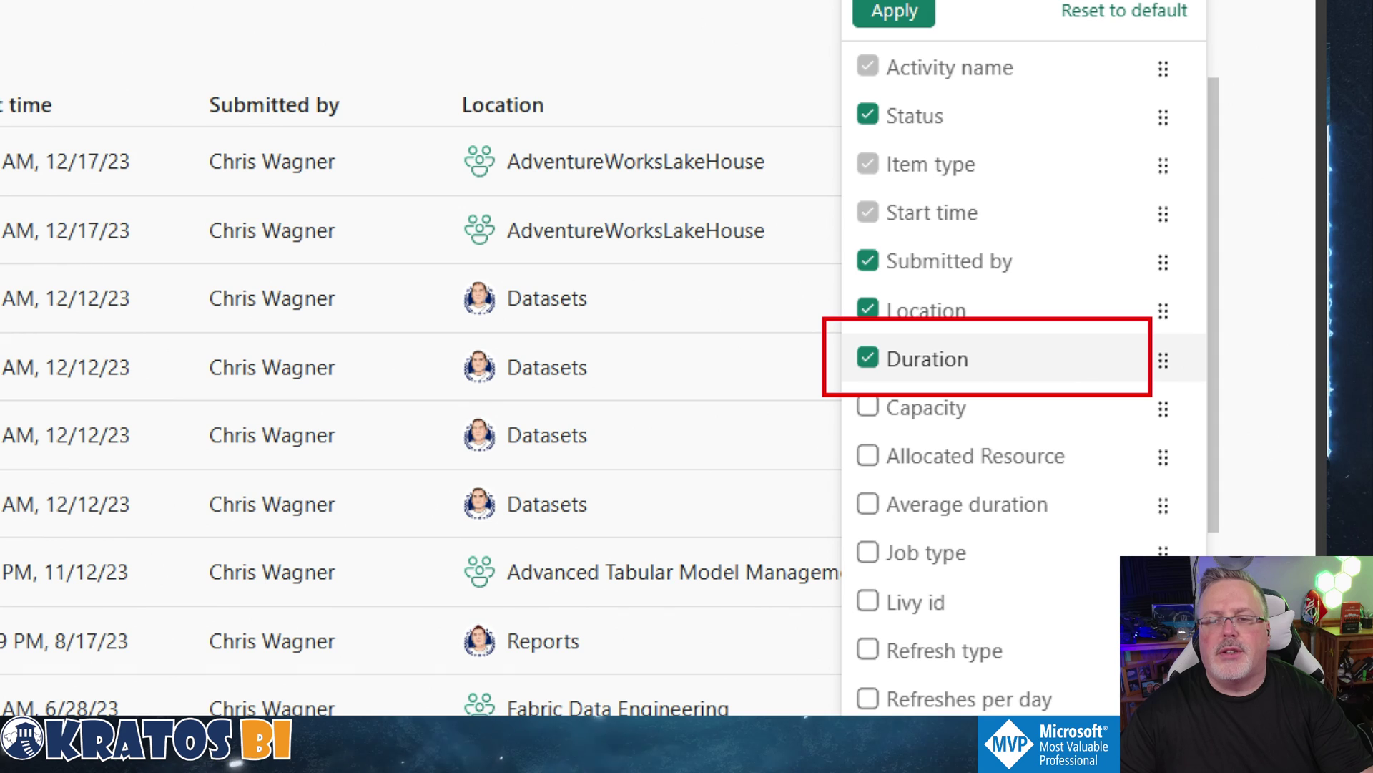
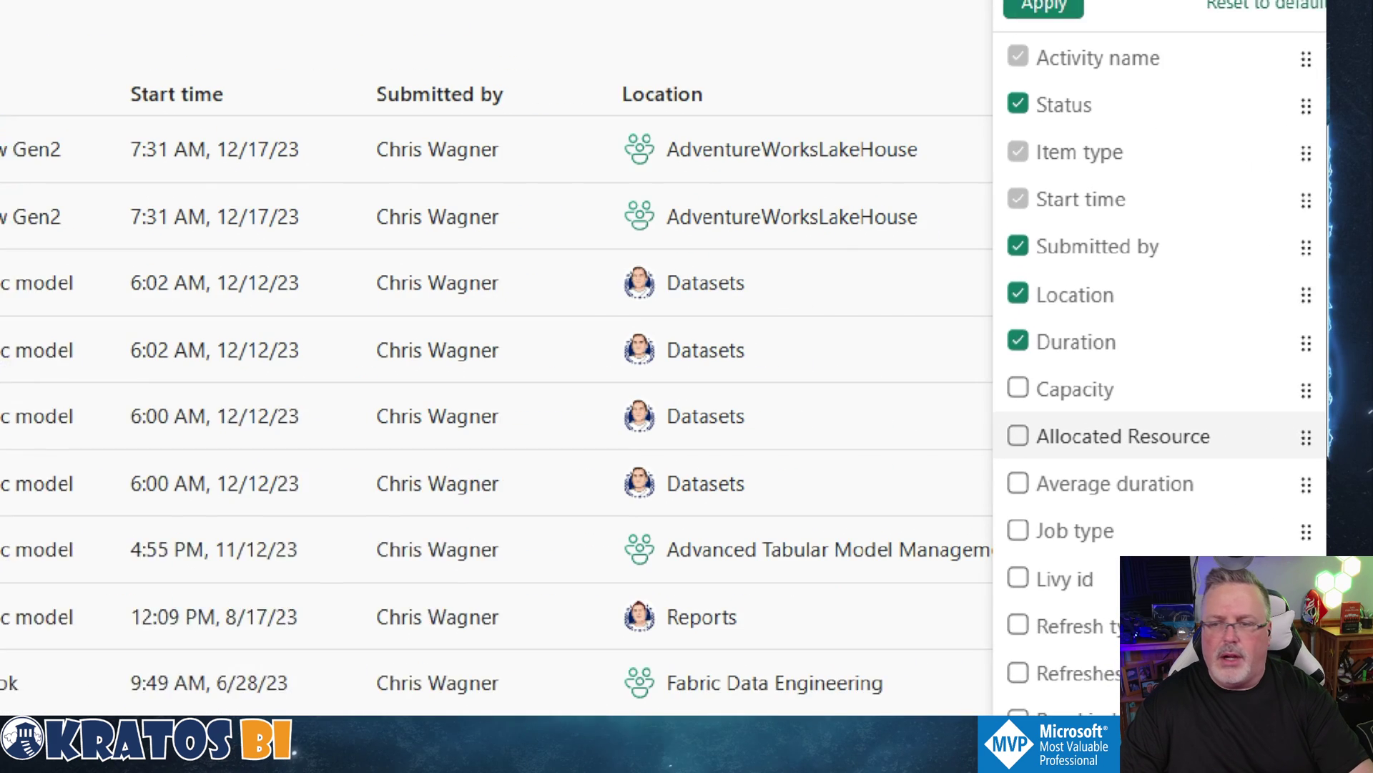
drag(949, 352, 1173, 415)
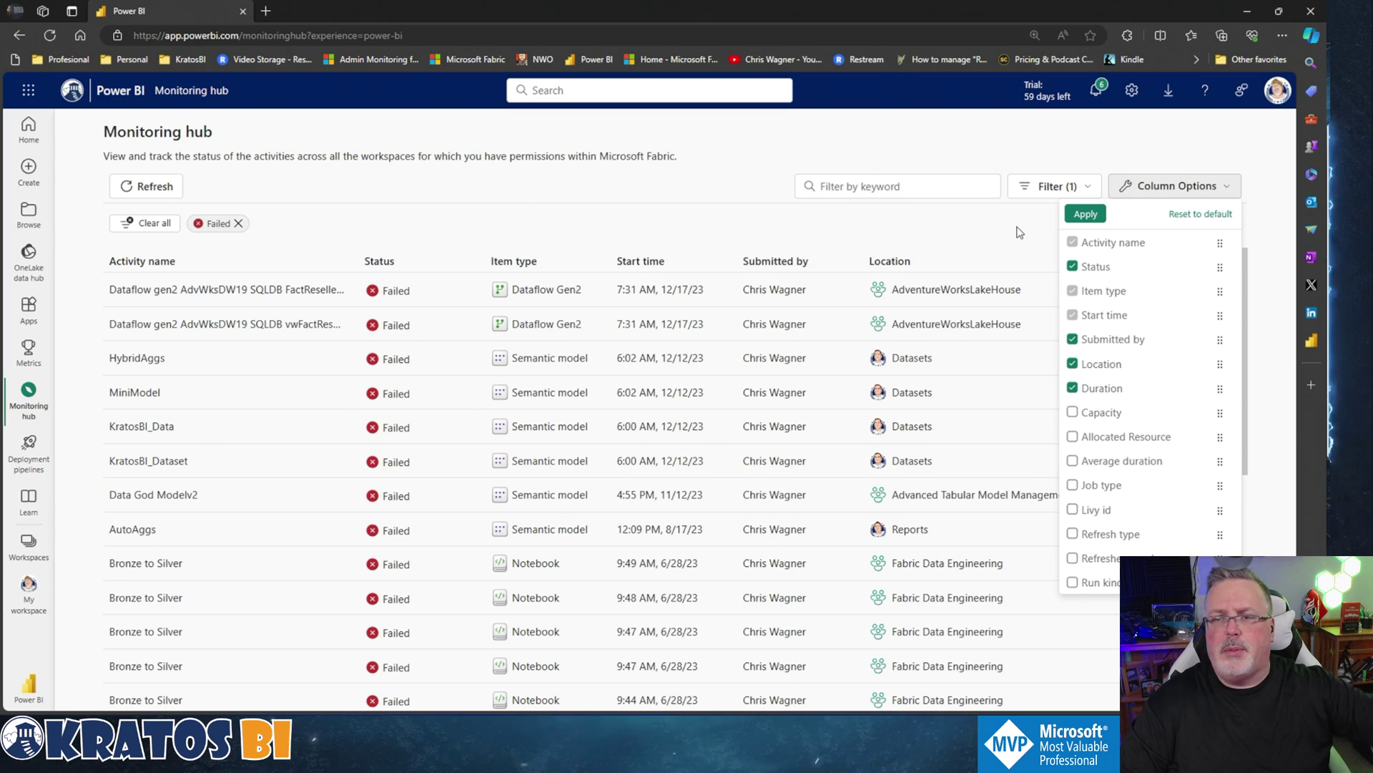
click(887, 175)
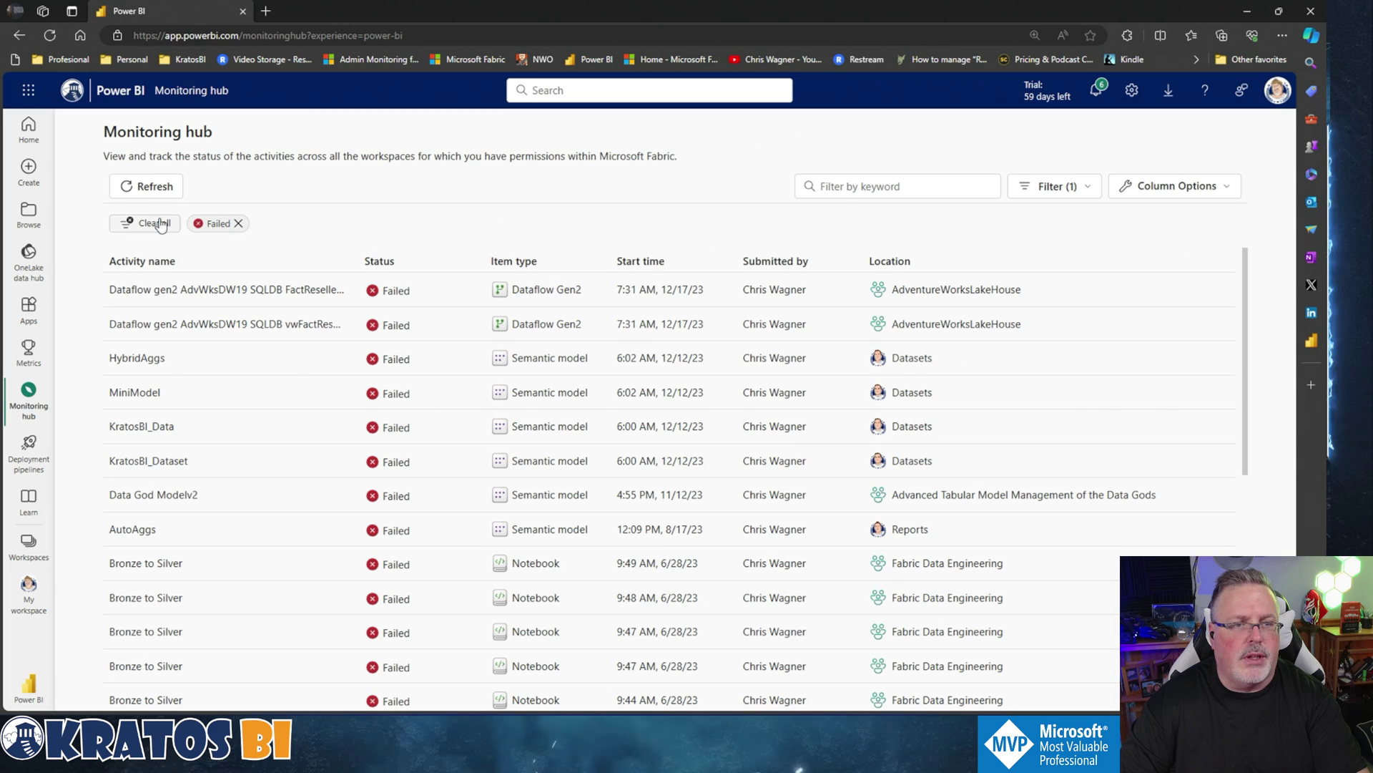
Step: Clear all activity filters and open the failed Dataflow gen2 AdvWksDW19 SQLDB FactResellerSales DW activity
click(148, 224)
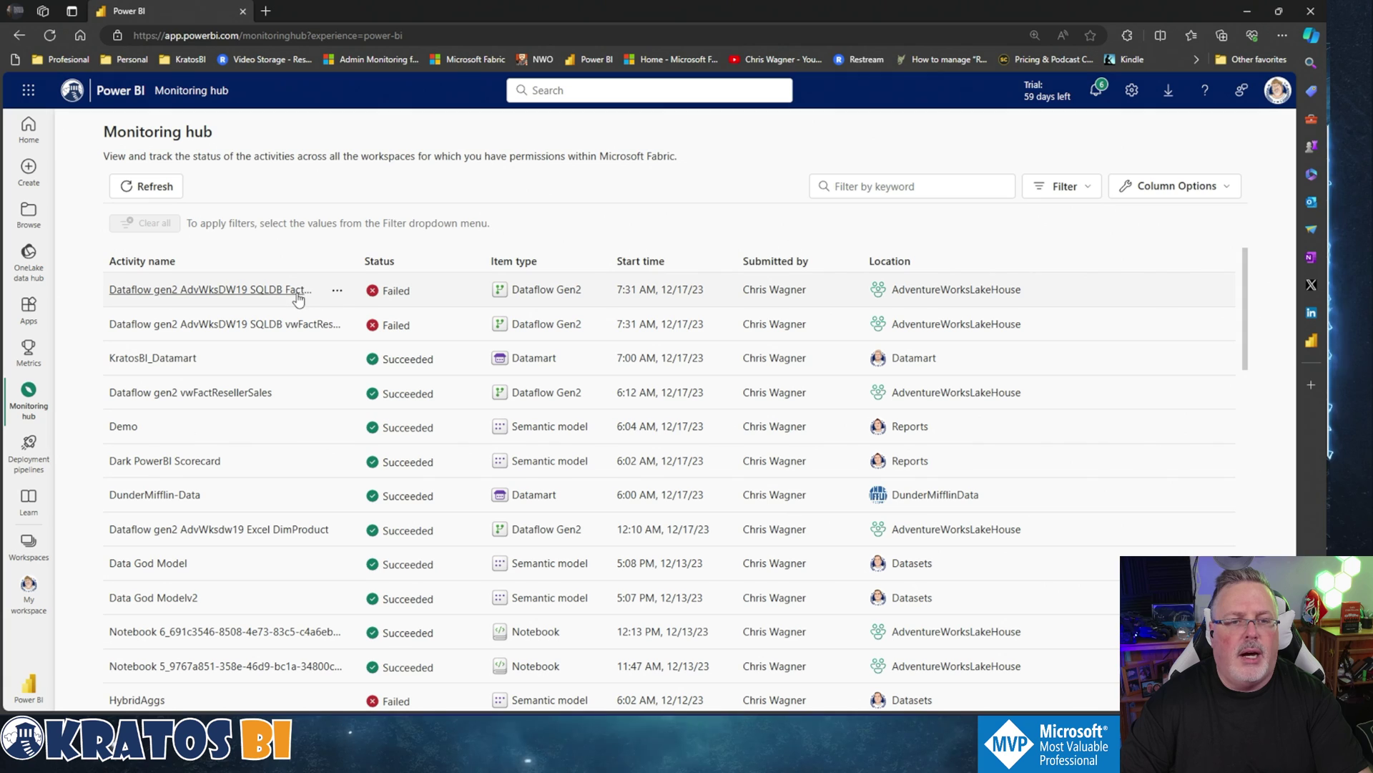
click(338, 291)
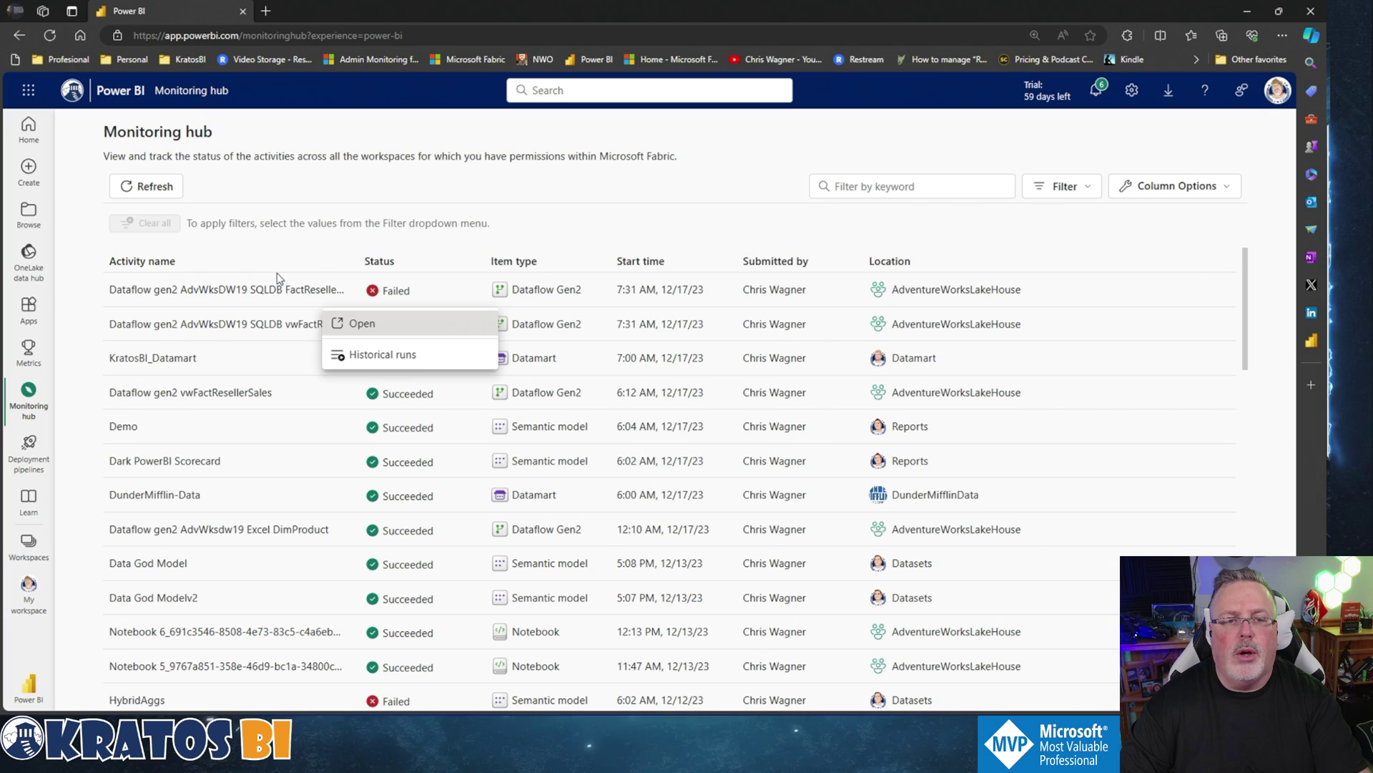
click(356, 326)
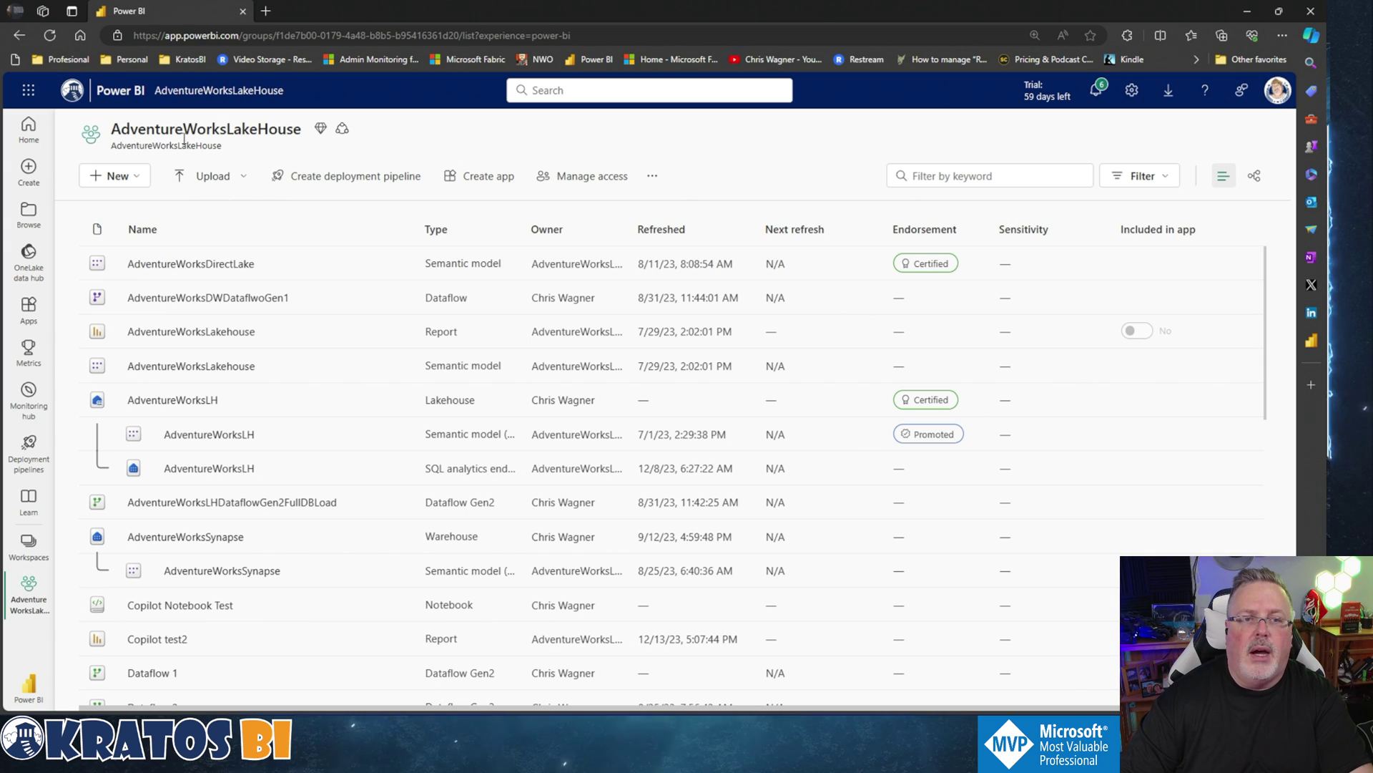
Step: Start a refresh of Dataflow gen2 AdvWksDW19 SQLDB FactResellerSales DW in the AdventureWorksLakeHouse workspace
scroll(494, 348, down, 2)
scroll(495, 348, down, 6)
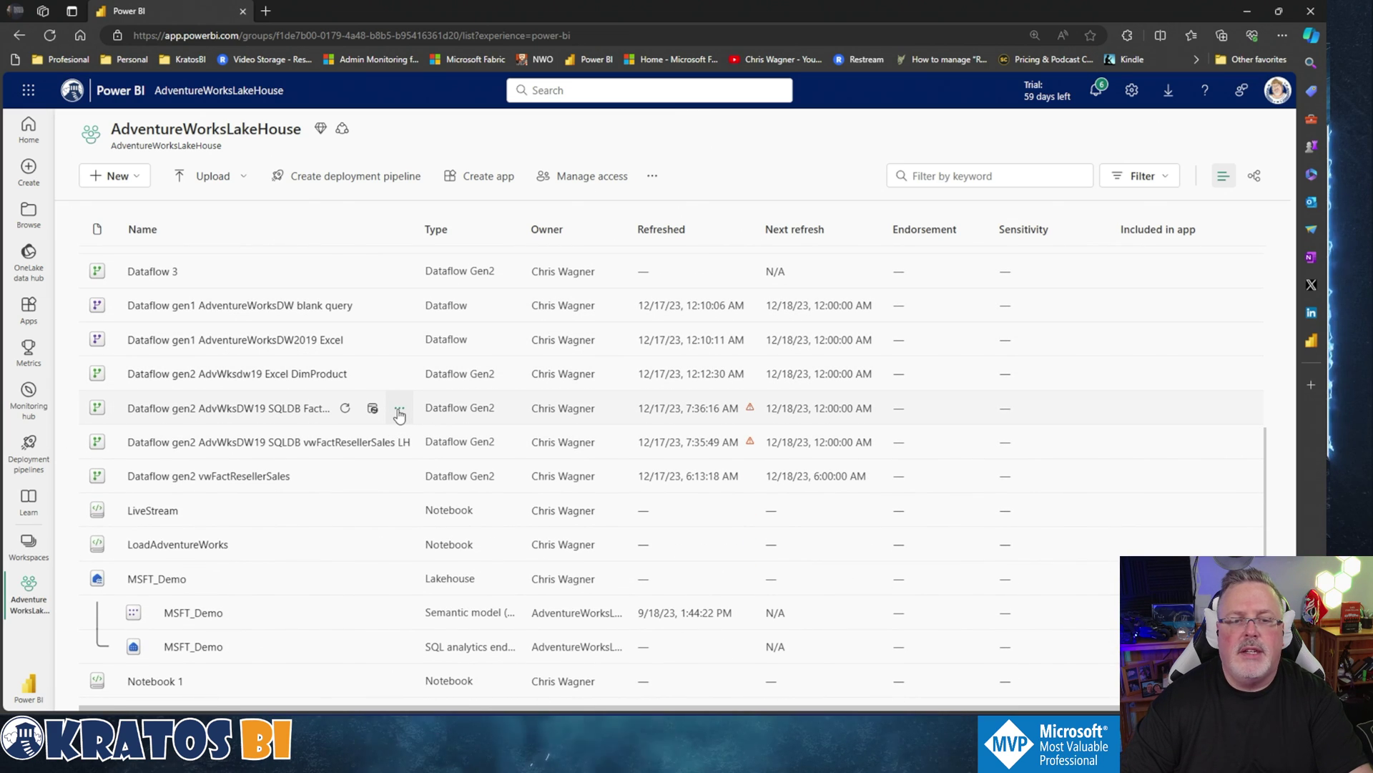
click(398, 411)
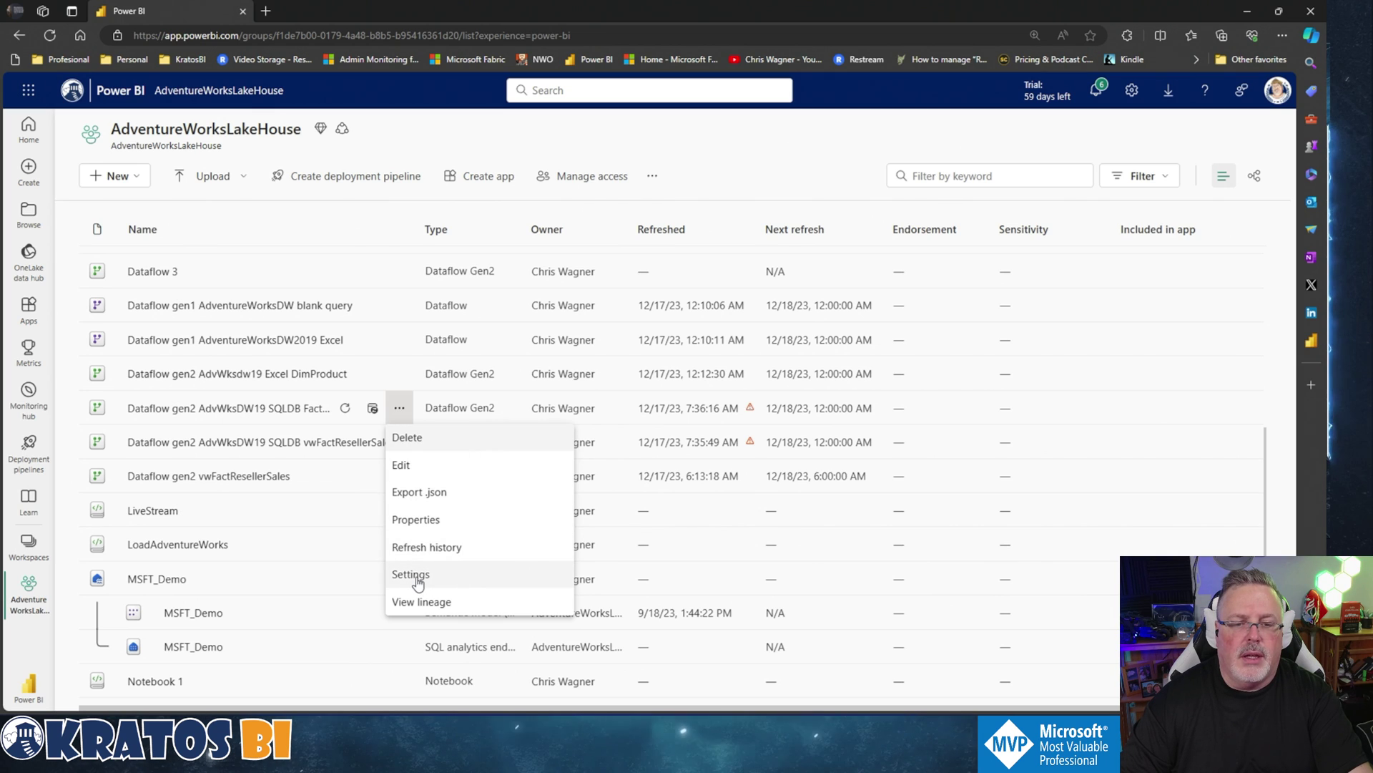
click(400, 407)
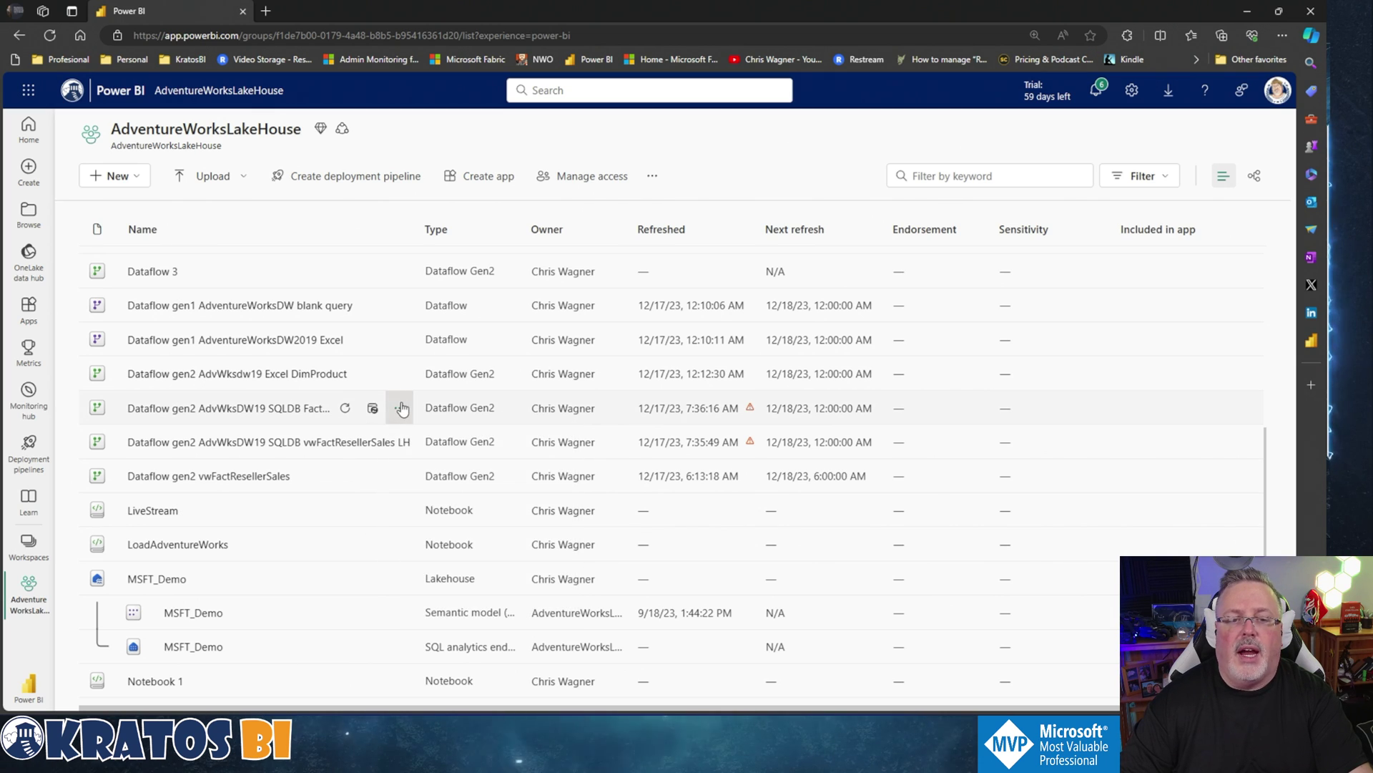
click(345, 409)
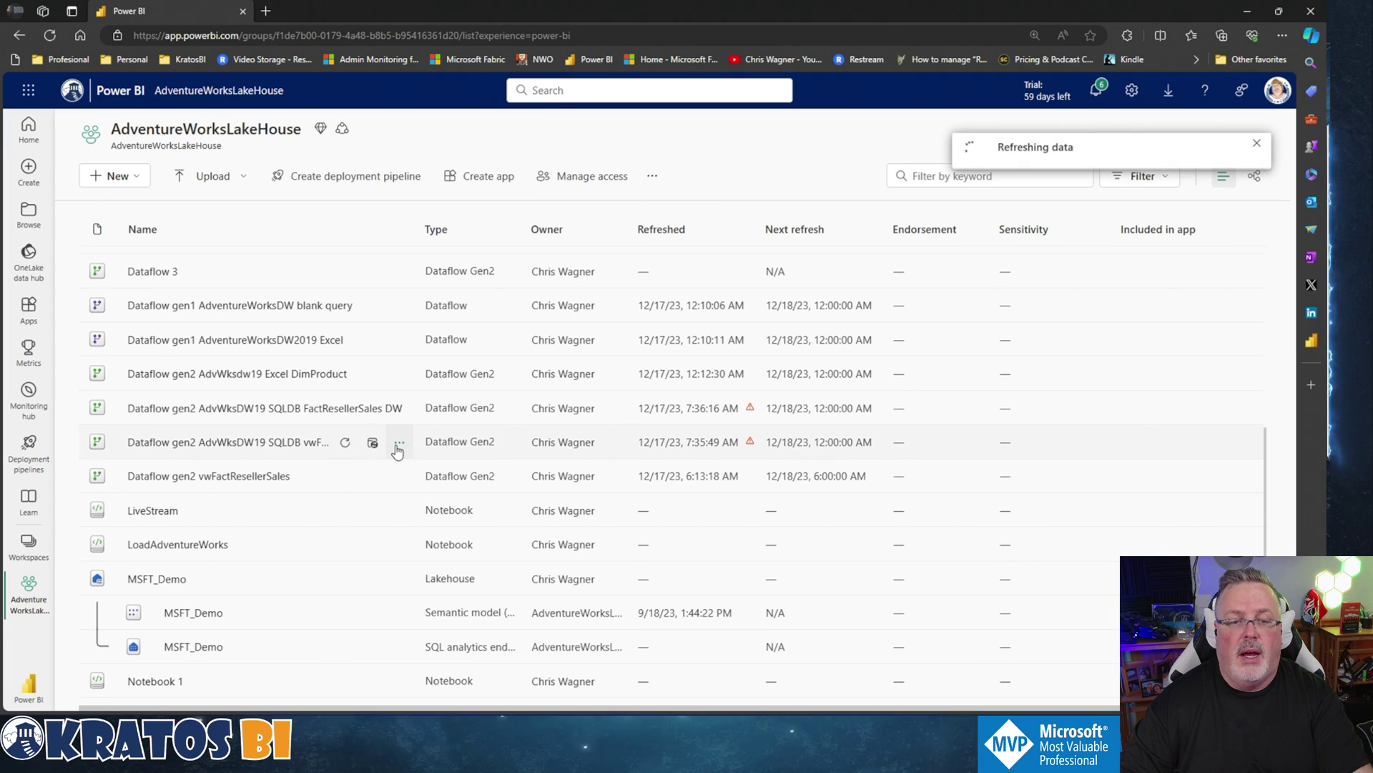
Step: Start a refresh of Dataflow gen2 AdvWksDW19 SQLDB vwFactResellerSales LH and return to the Monitoring hub
click(398, 445)
click(347, 445)
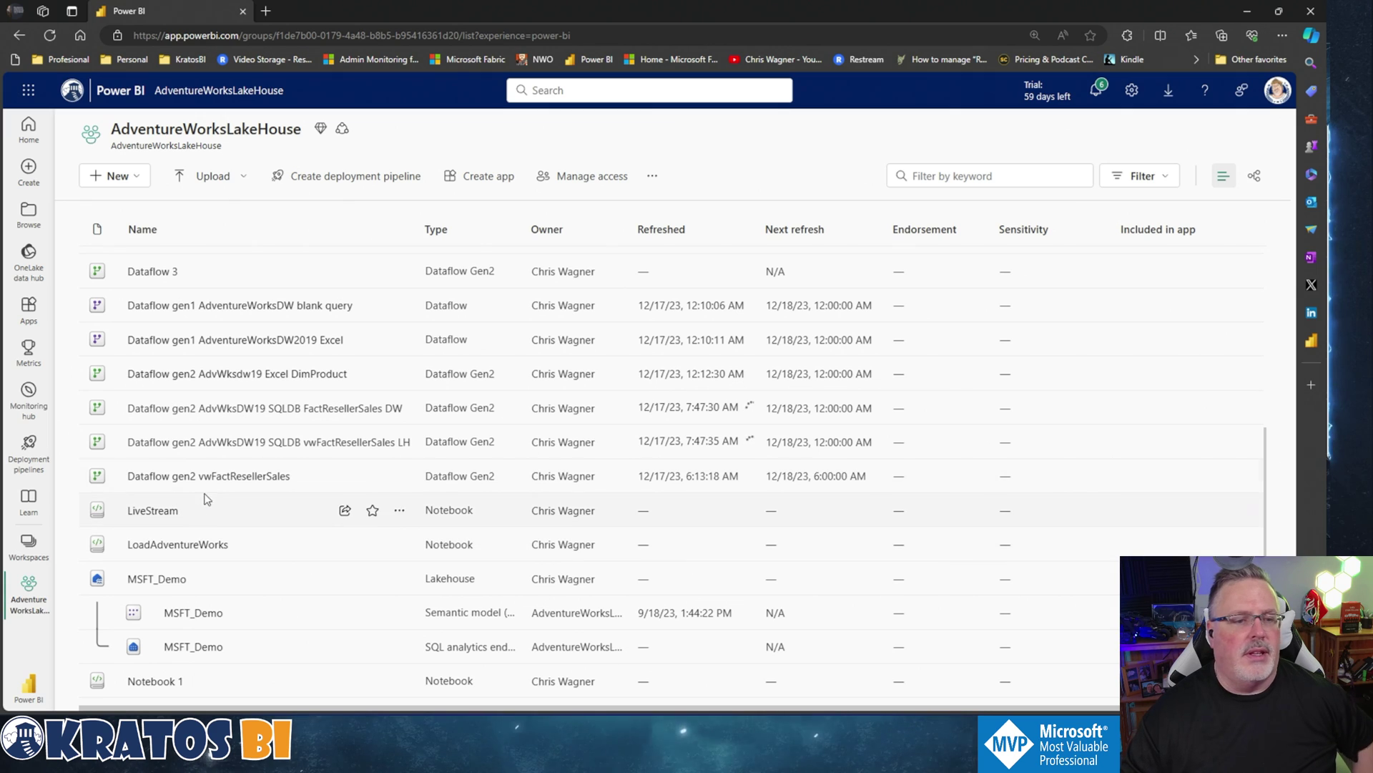
click(32, 394)
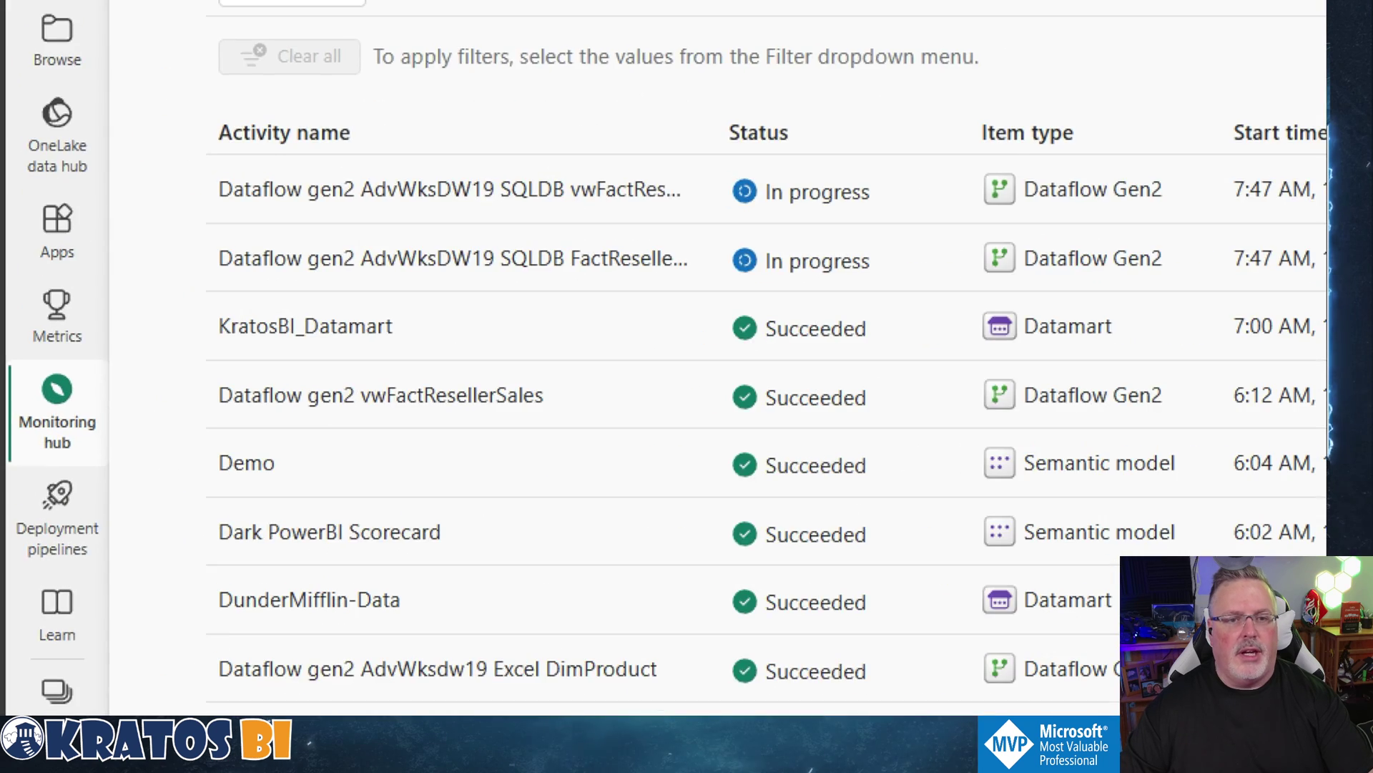
mouse_move(9, 156)
mouse_down()
mouse_move(206, 248)
mouse_move(825, 389)
mouse_move(1225, 366)
mouse_move(1268, 381)
mouse_up()
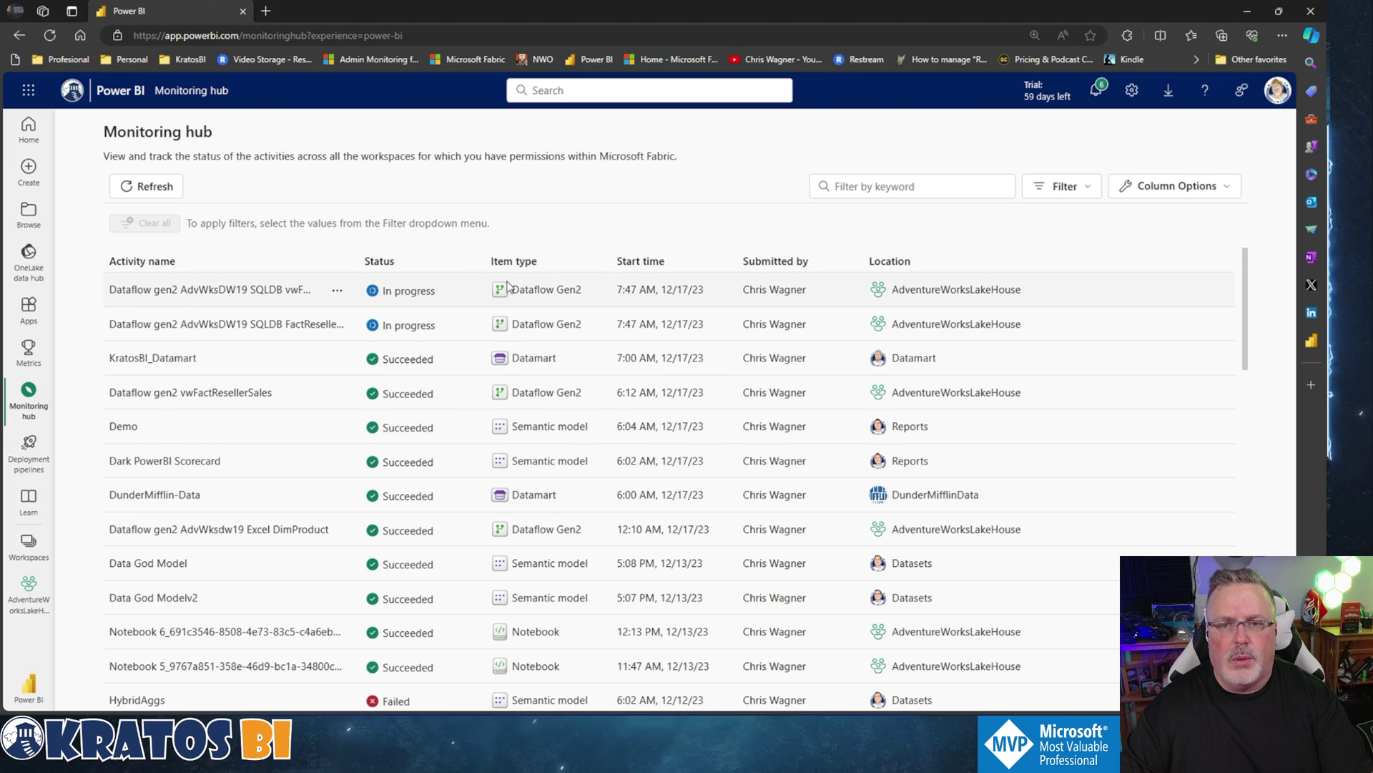
Step: Add the Duration column to the activity list and examine the run times of the failed semantic models and notebooks
click(1150, 185)
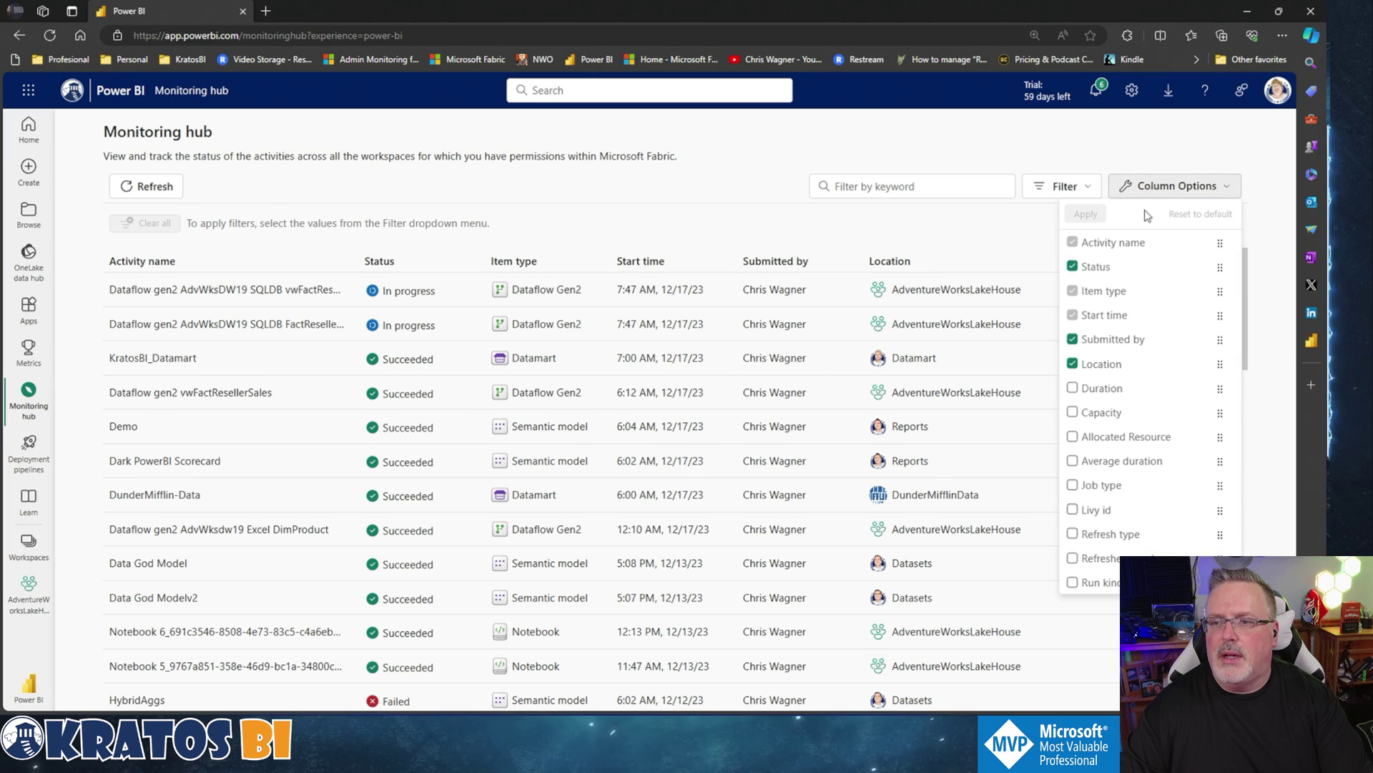
click(1073, 388)
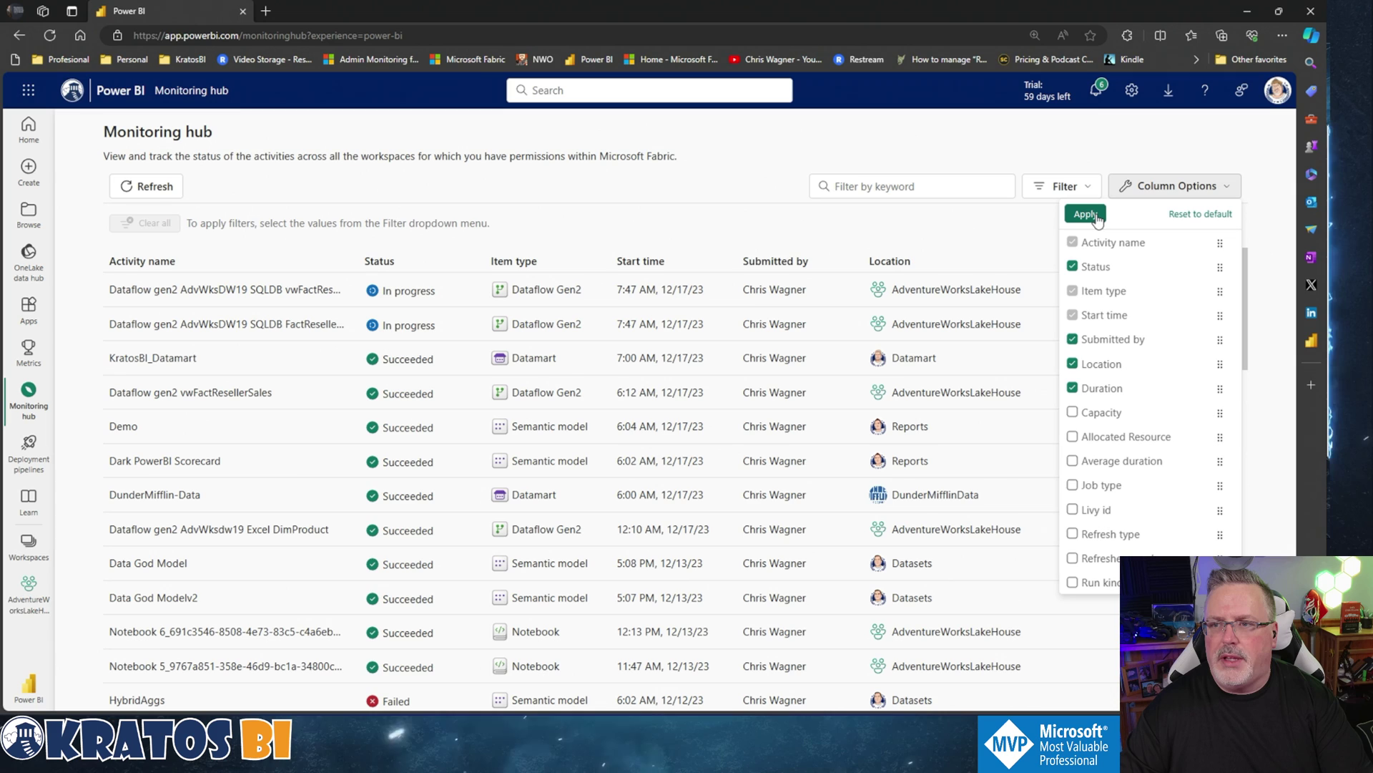
click(1093, 215)
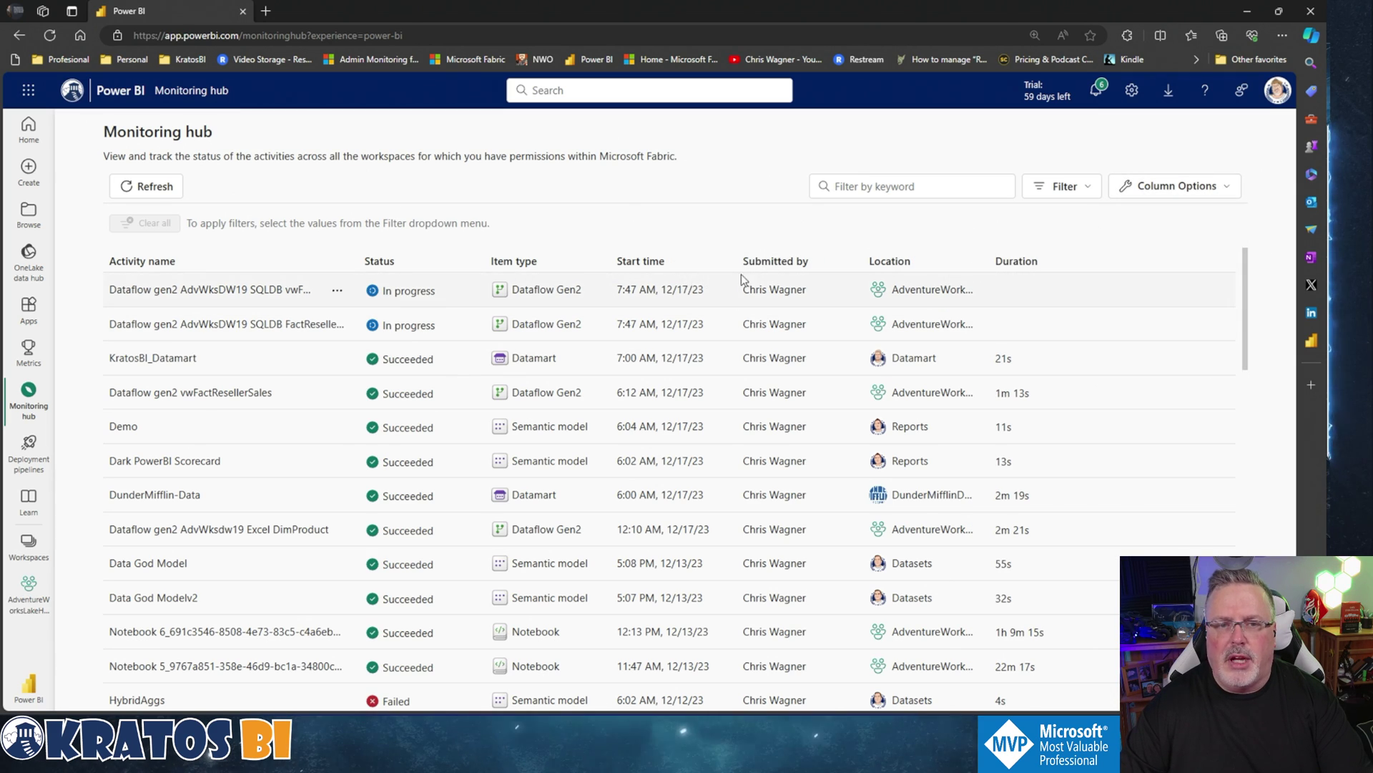
scroll(1015, 322, down, 6)
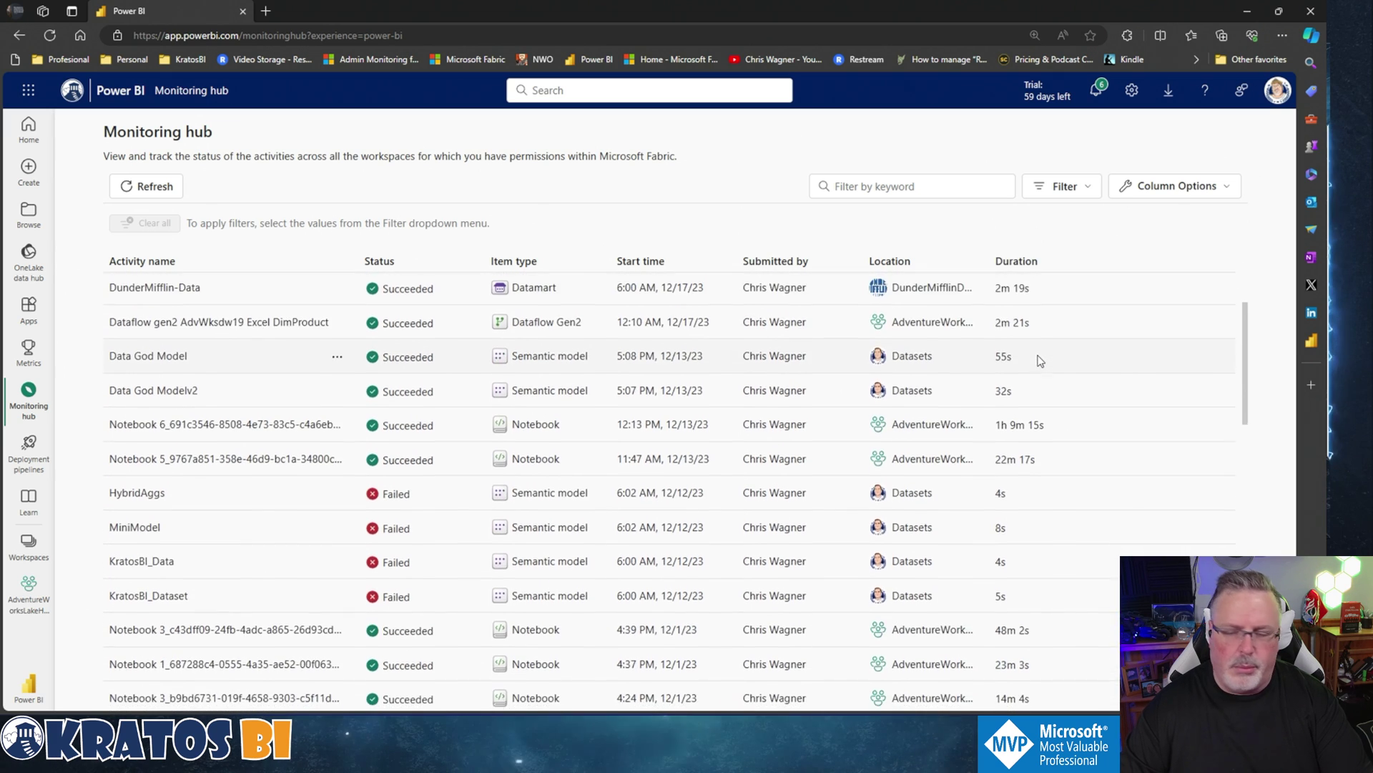
scroll(887, 379, up, 2)
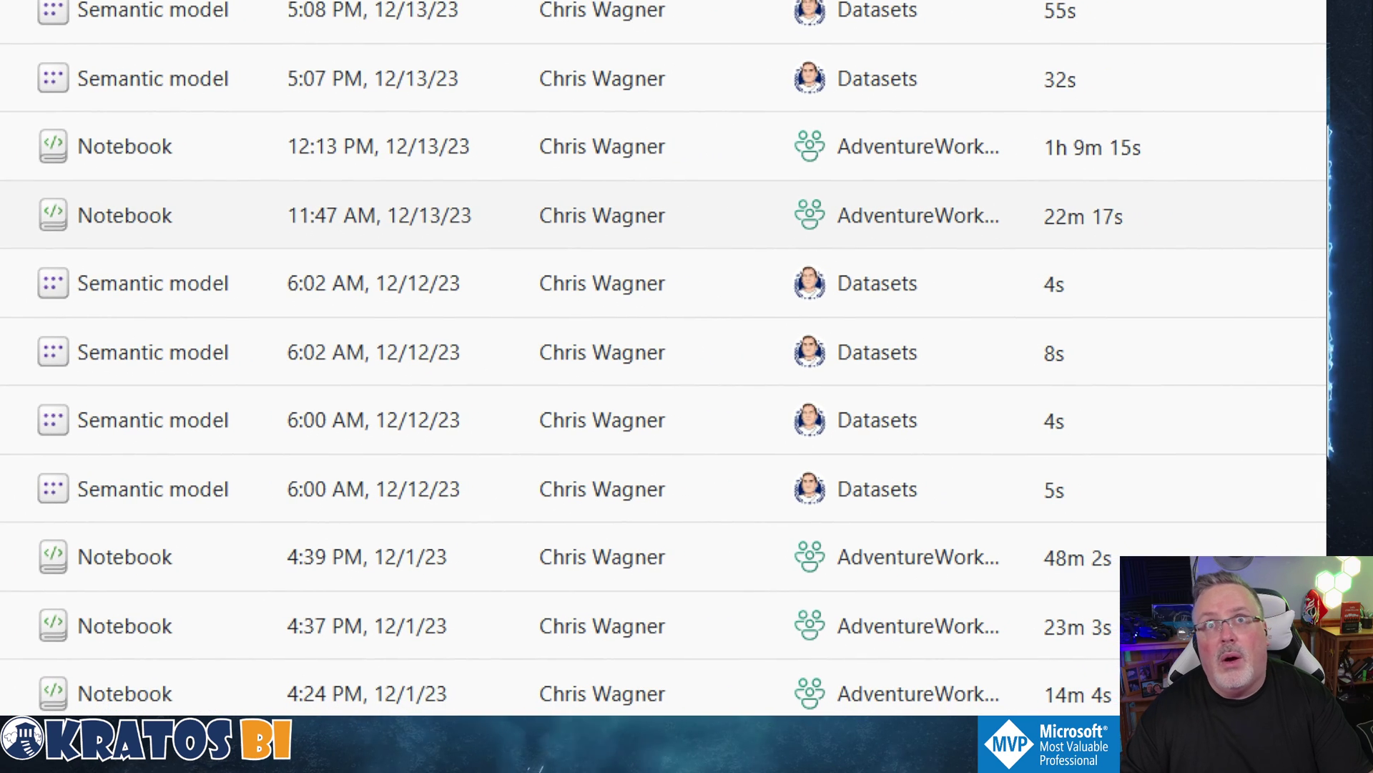
mouse_move(980, 248)
mouse_down()
mouse_move(1139, 558)
mouse_move(1142, 532)
mouse_up()
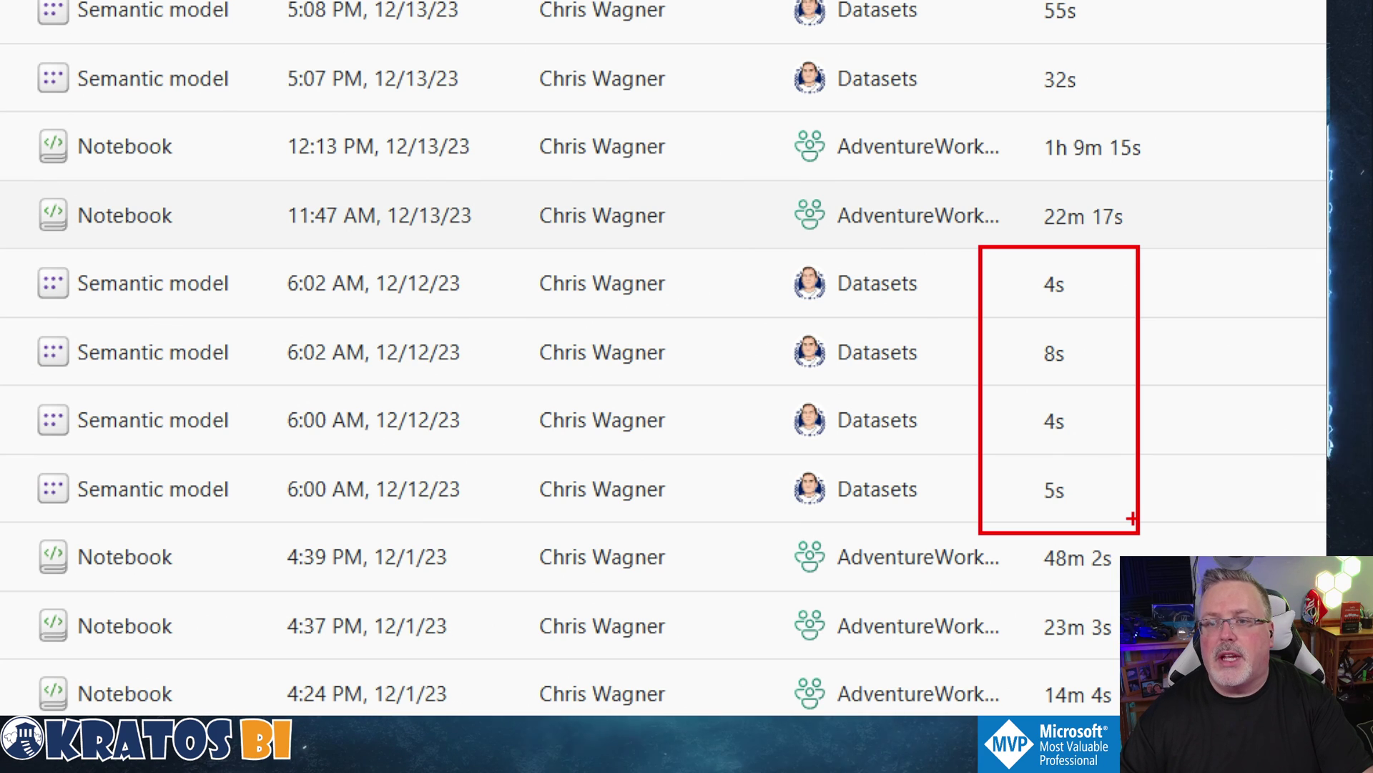
key(Escape)
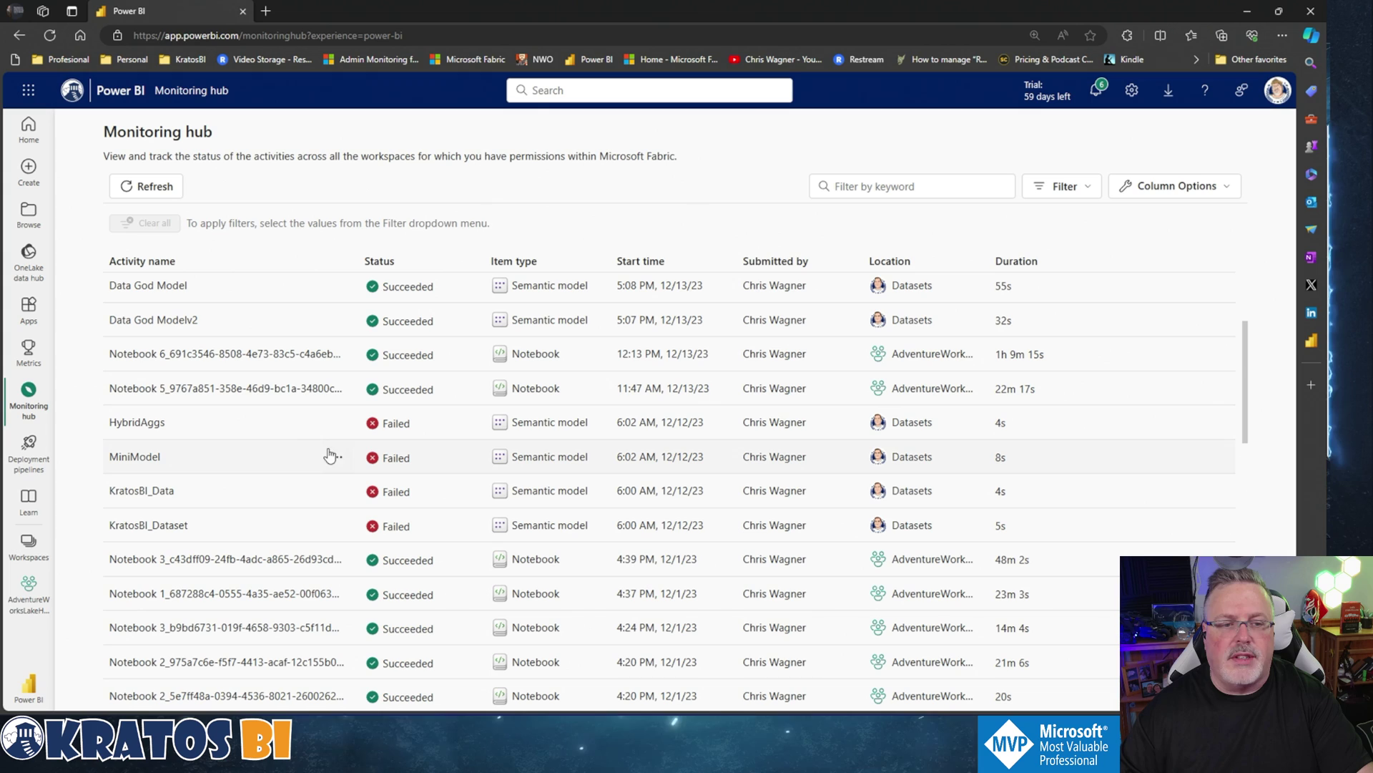
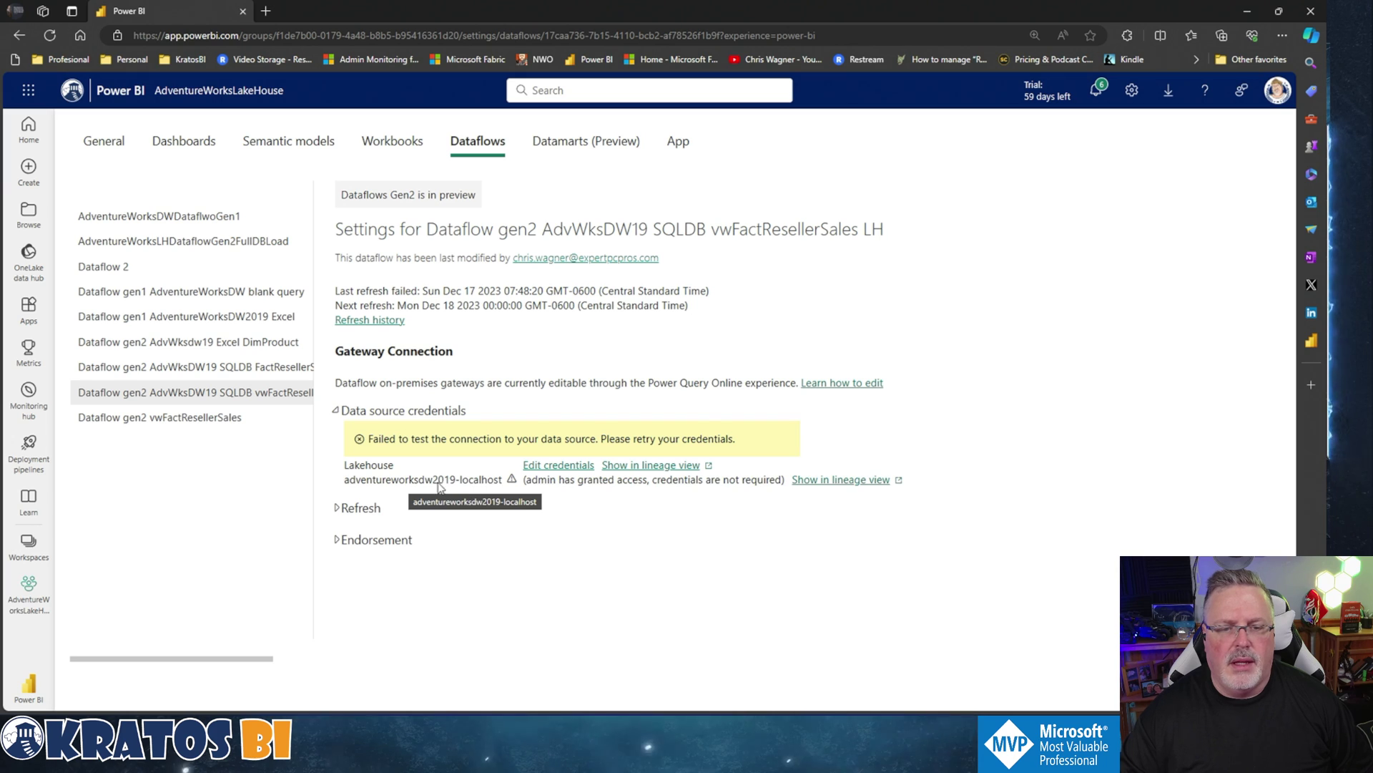
Step: Leave the dataflow settings for the AdventureWorksLakeHouse workspace and open Dataflow gen2 AdvWksDW19 SQLDB FactResellerSales DW
click(335, 410)
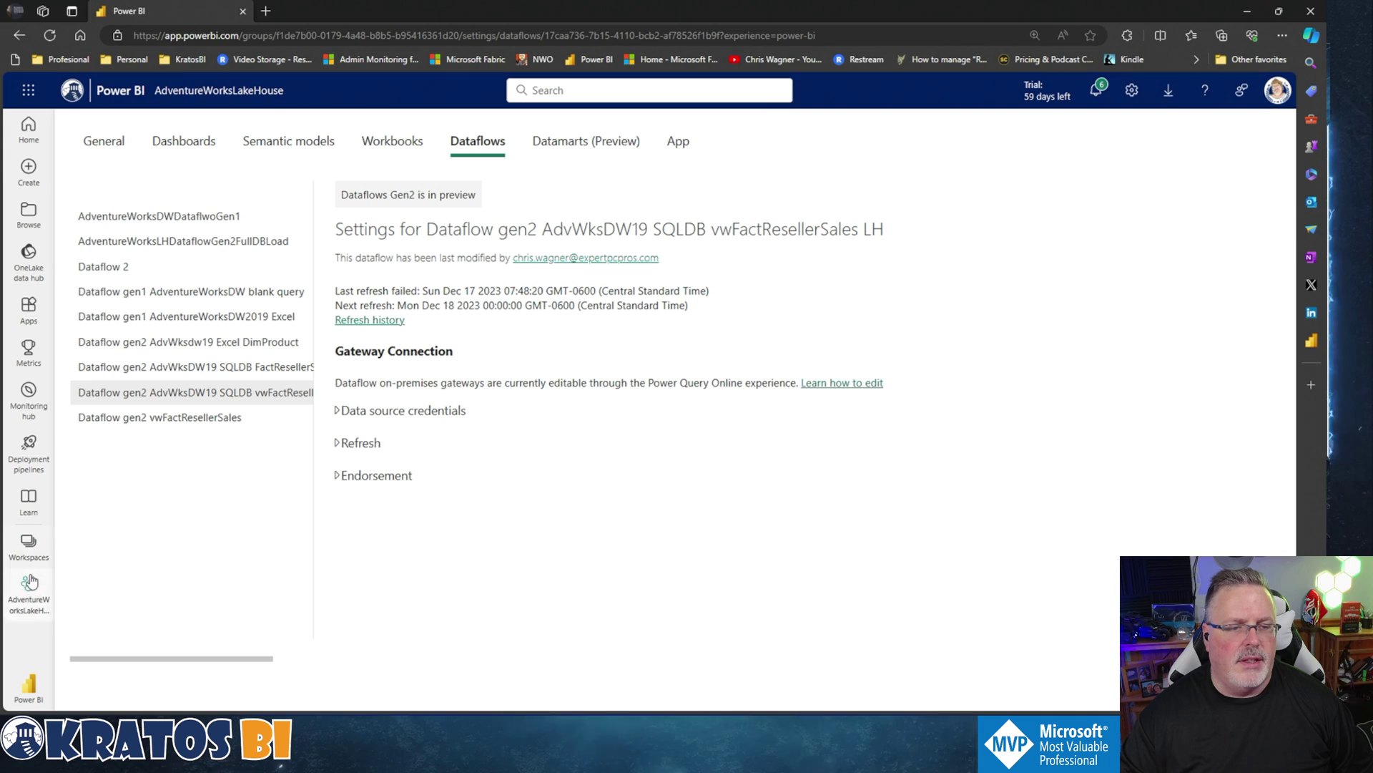
click(27, 546)
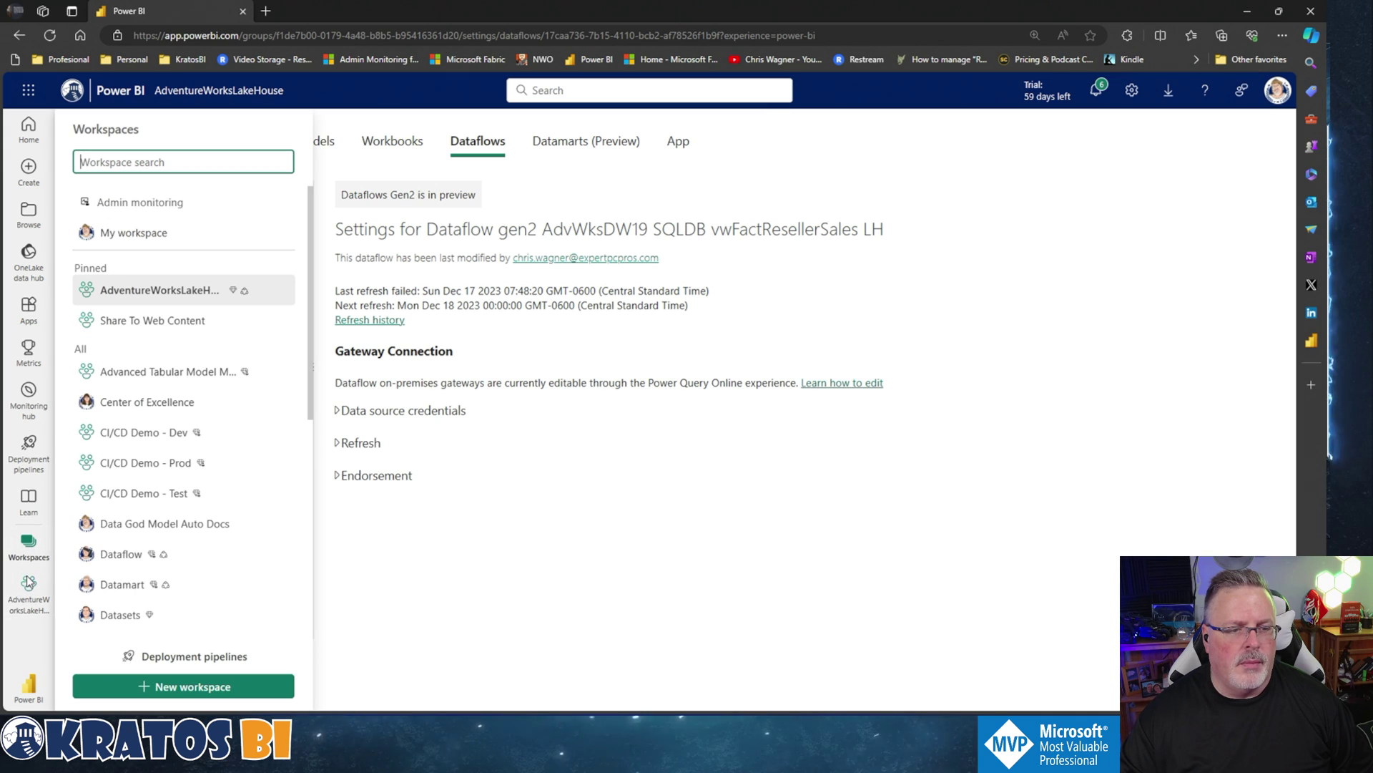
click(28, 583)
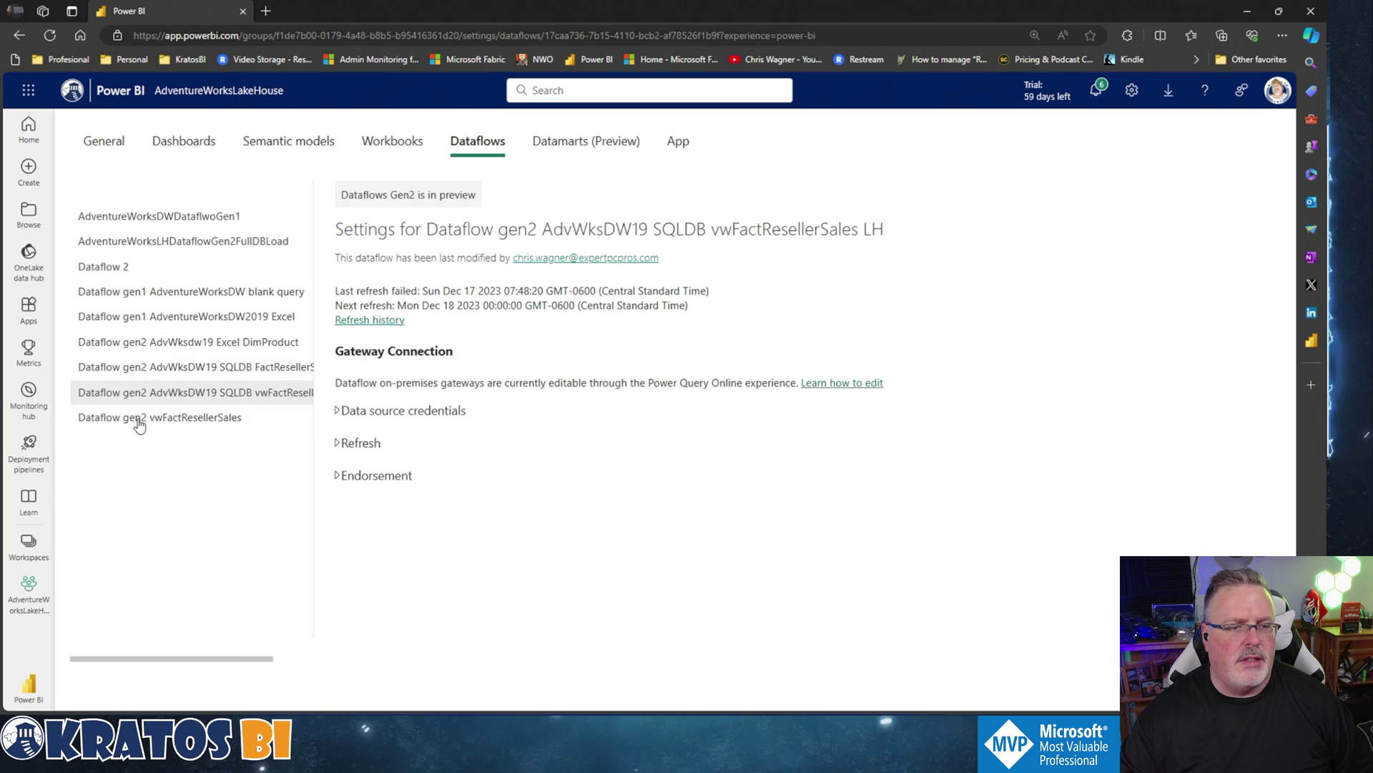
click(211, 97)
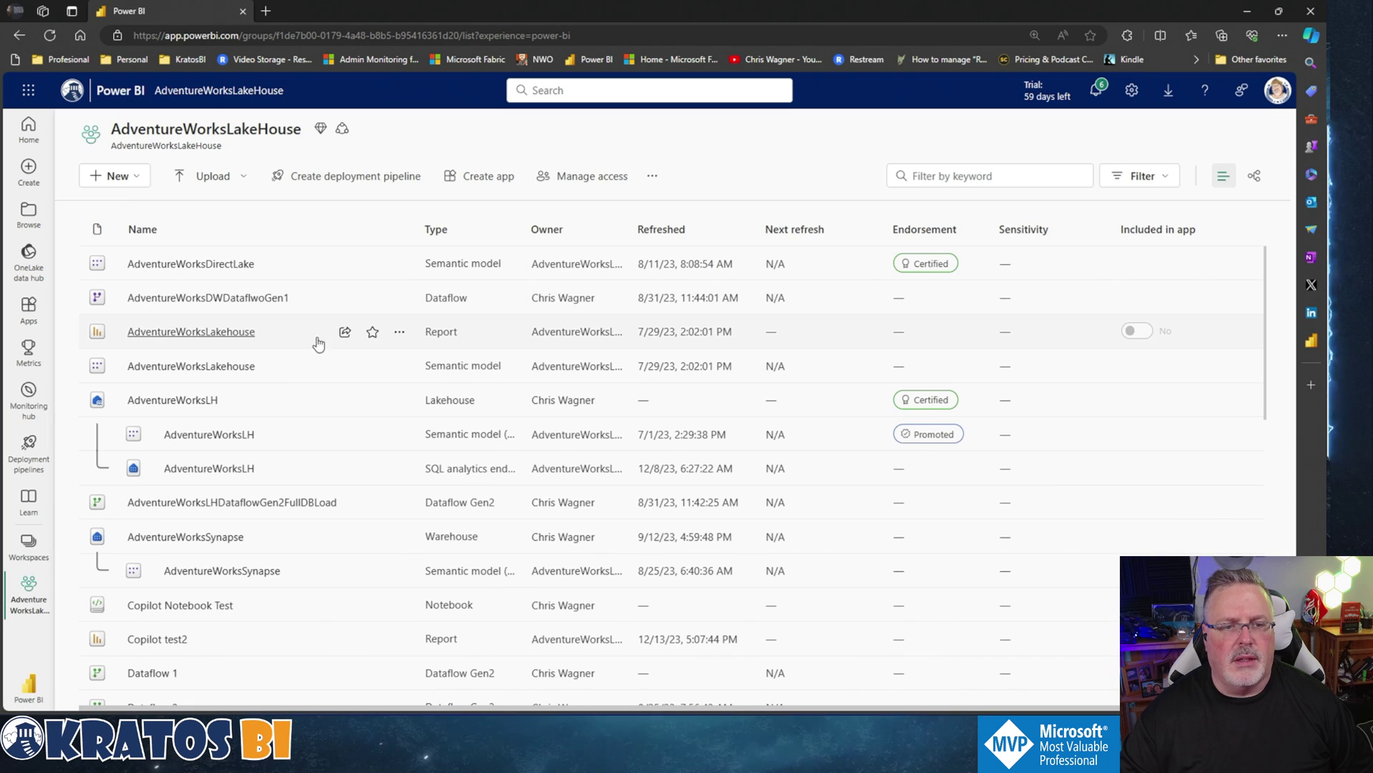
scroll(308, 365, down, 3)
scroll(303, 384, down, 3)
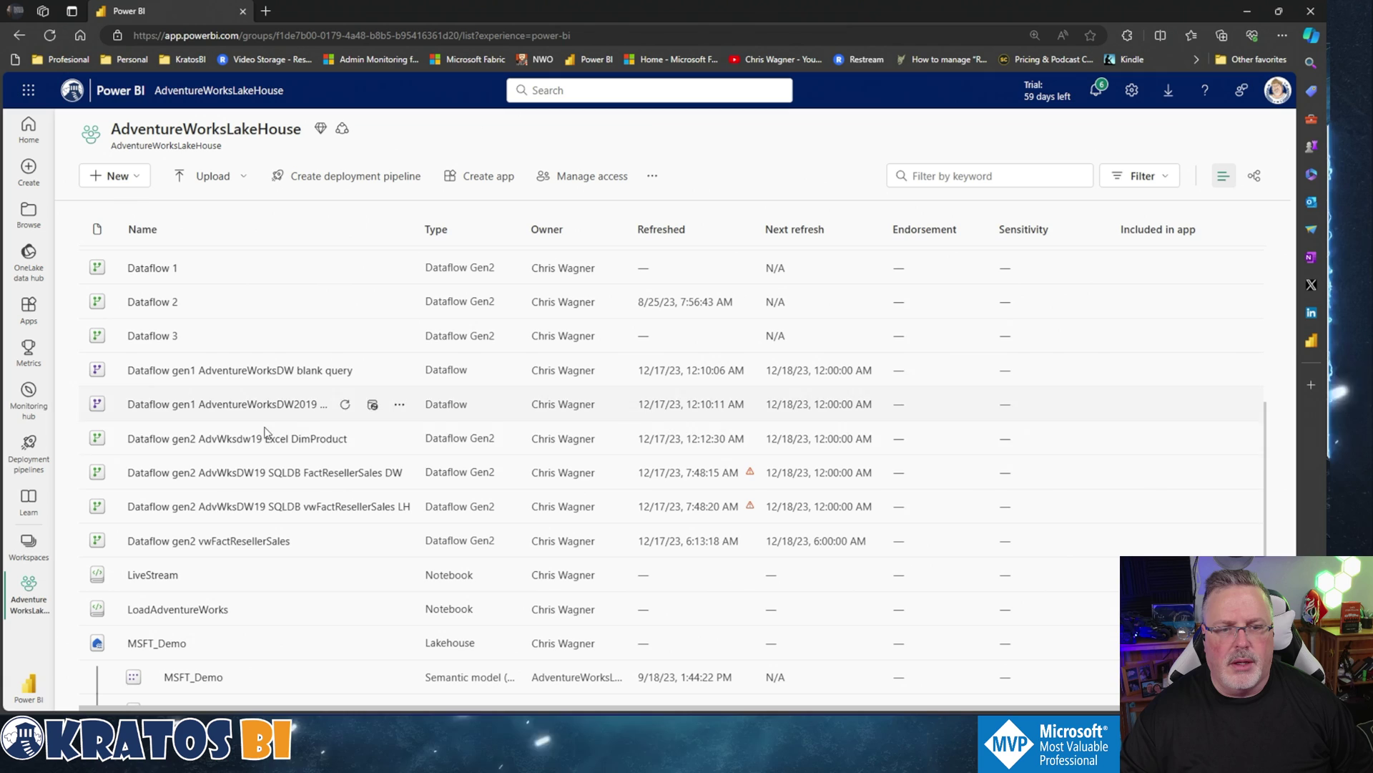
click(276, 473)
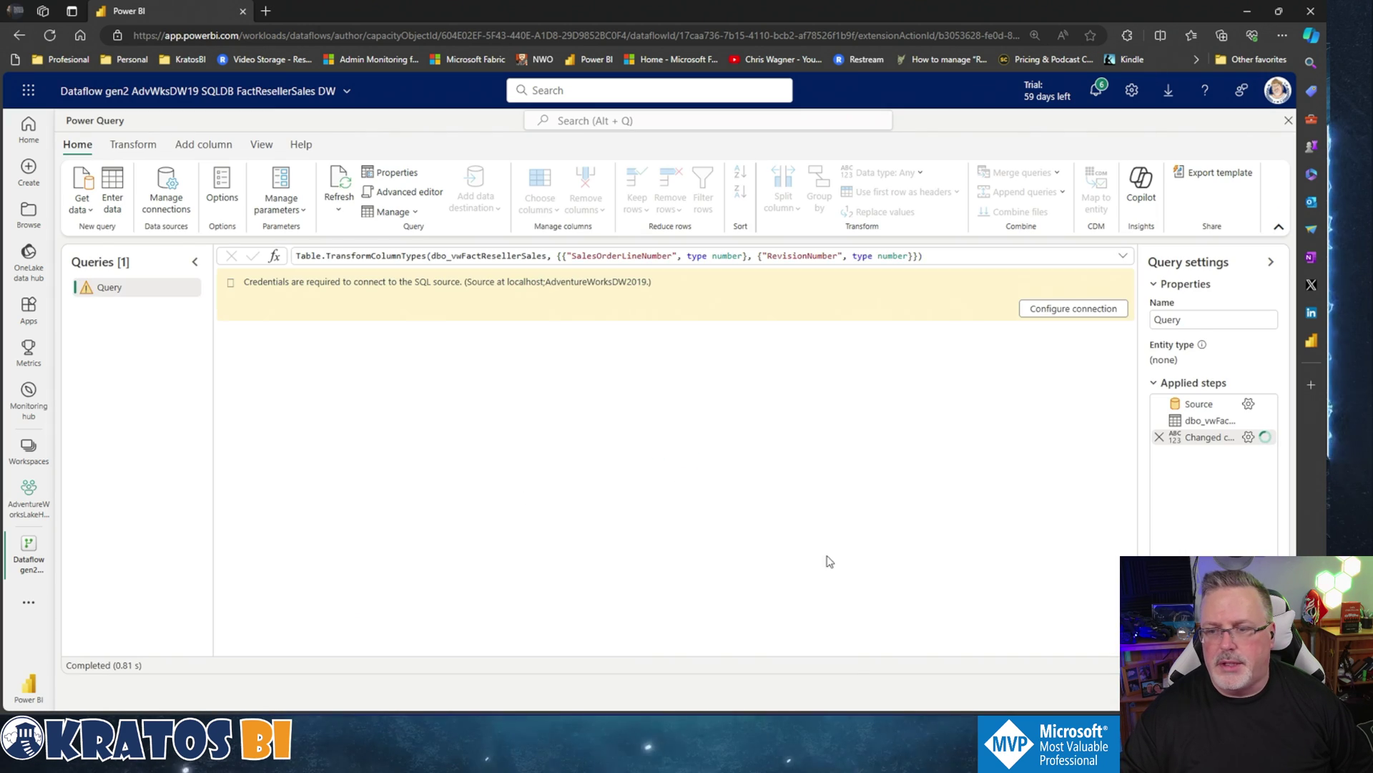
Step: Try to connect the query to the SQL source localhost;AdventureWorksDW2019 through the AdventureWorksDW2019-Caps connection
click(1064, 309)
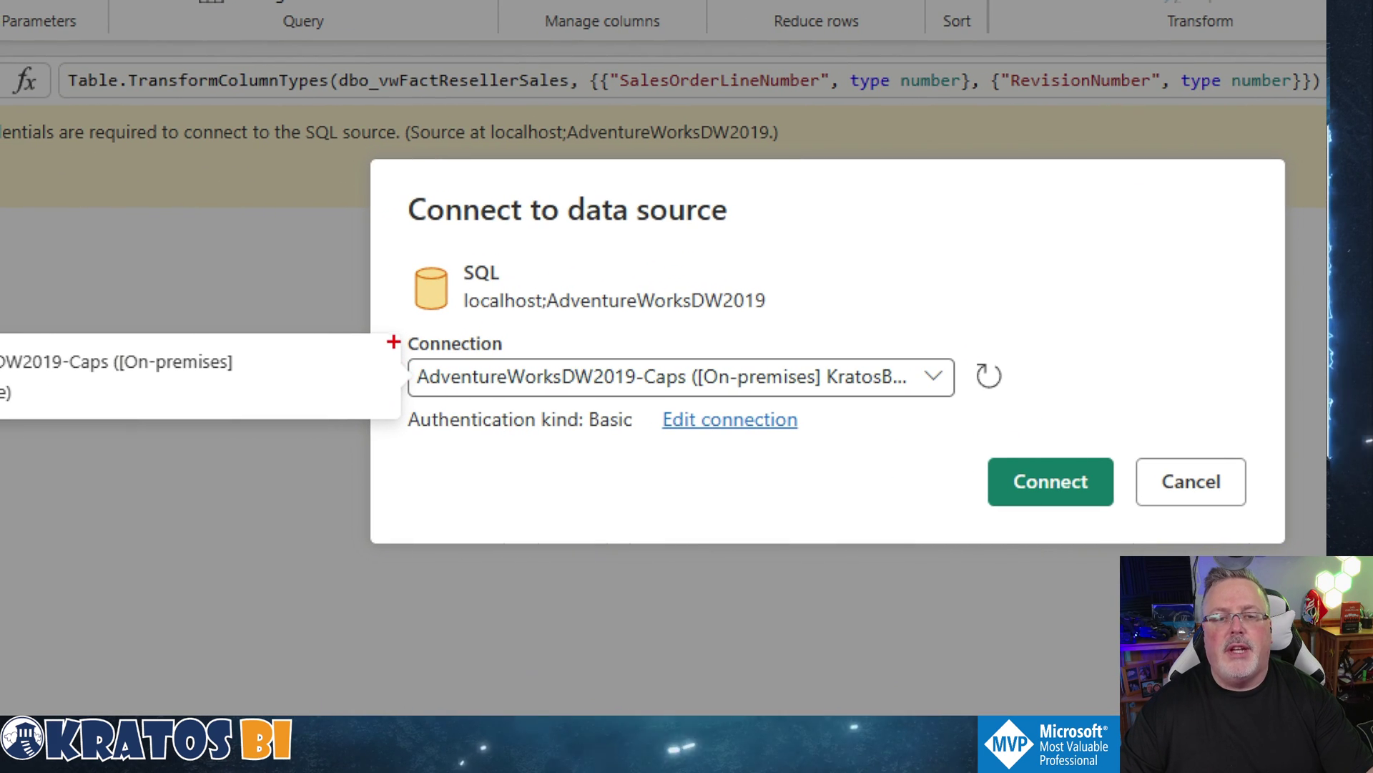
drag(393, 341, 725, 413)
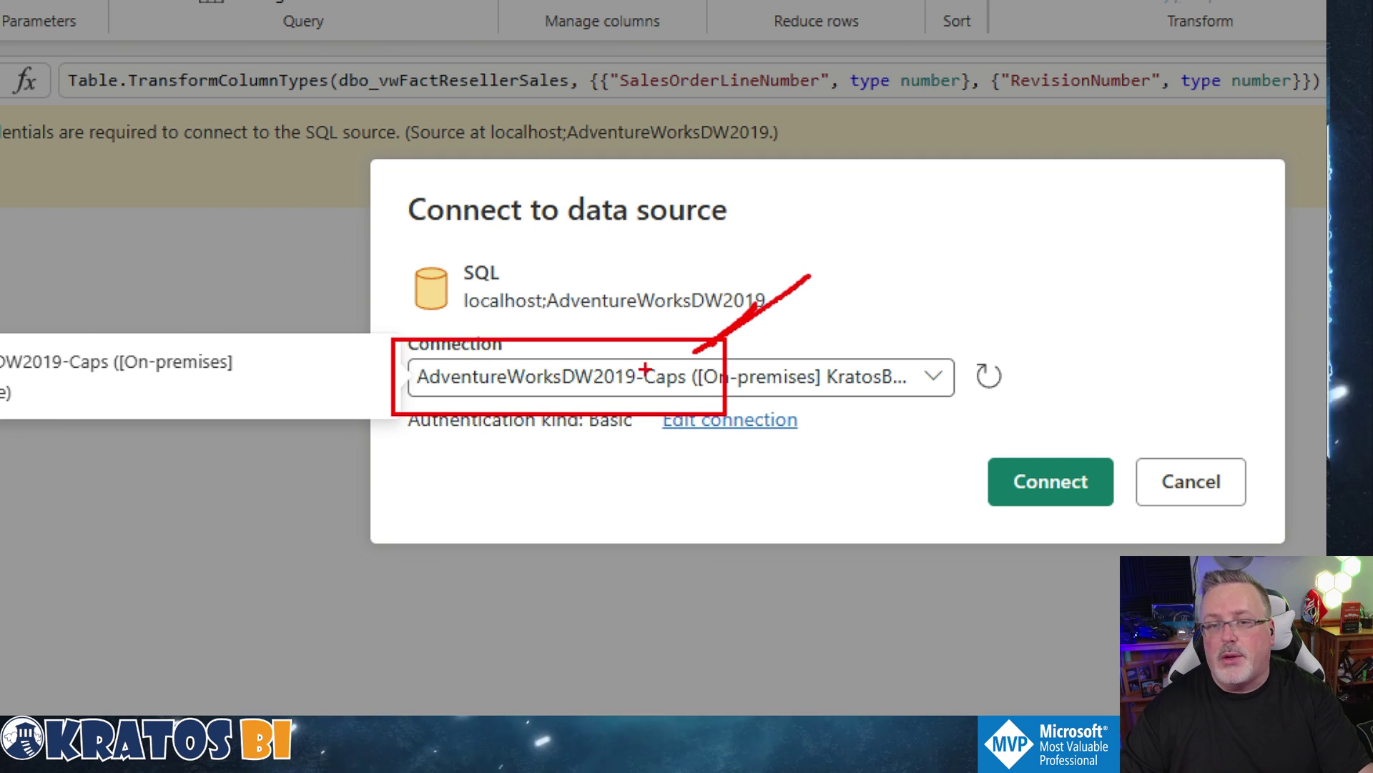
drag(647, 450, 656, 392)
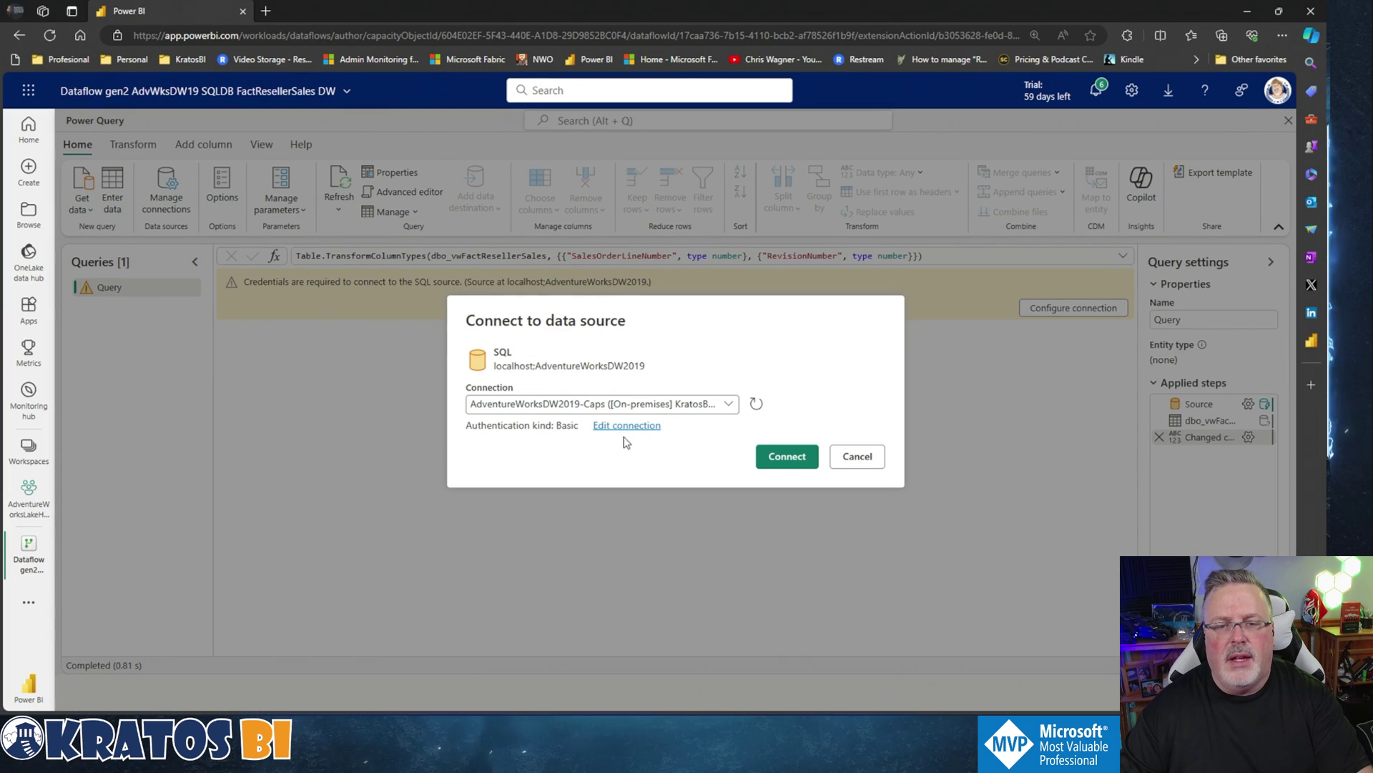
click(771, 456)
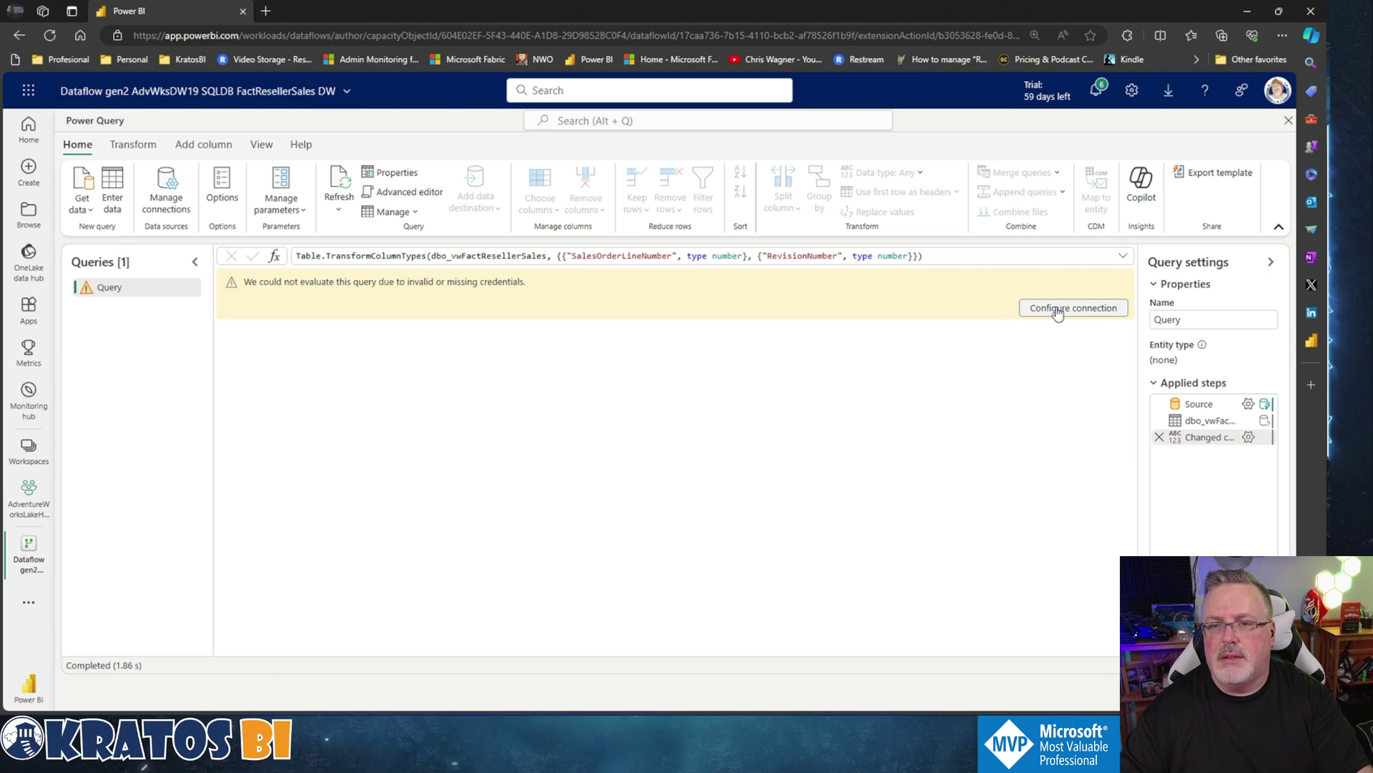
Step: Inspect the editable authentication settings of the AdventureWorksDW2019-Caps connection and close them without changes
click(1057, 312)
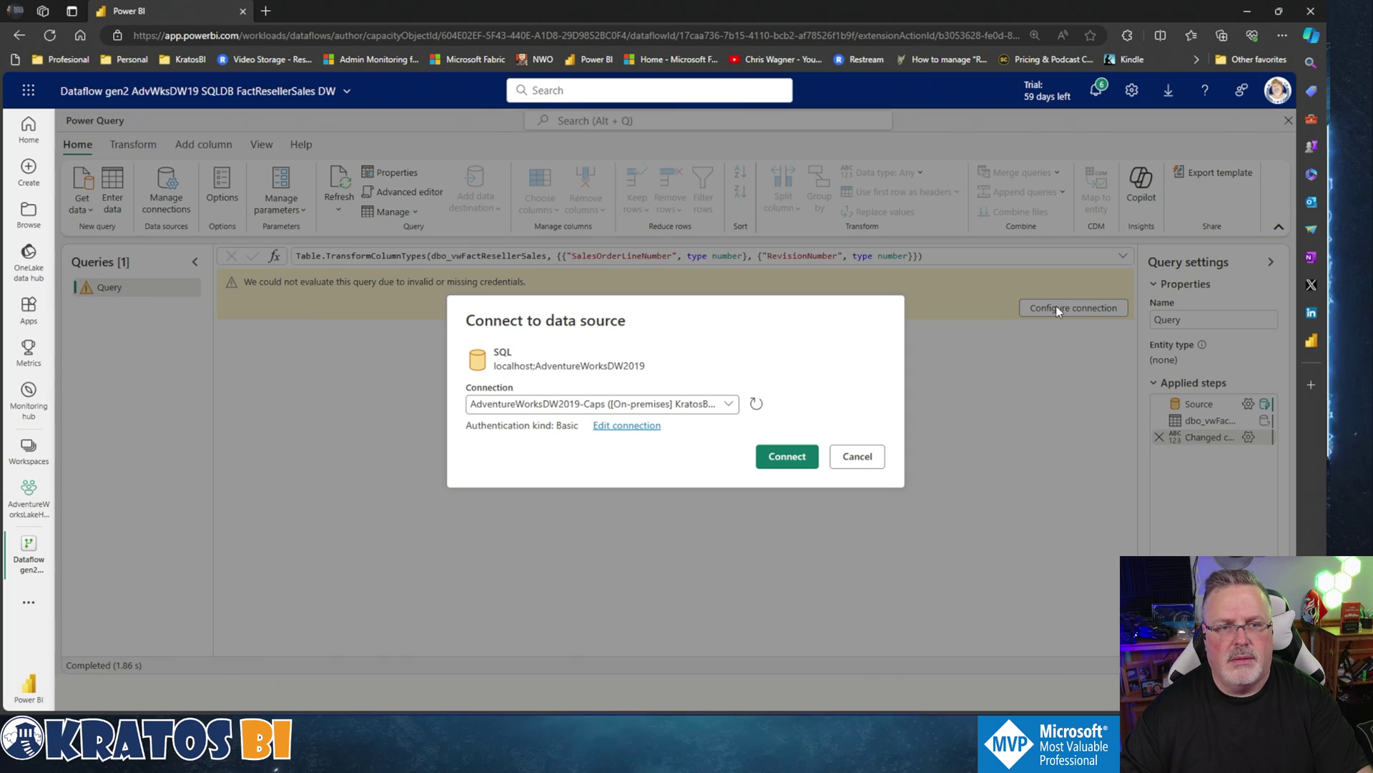
click(647, 426)
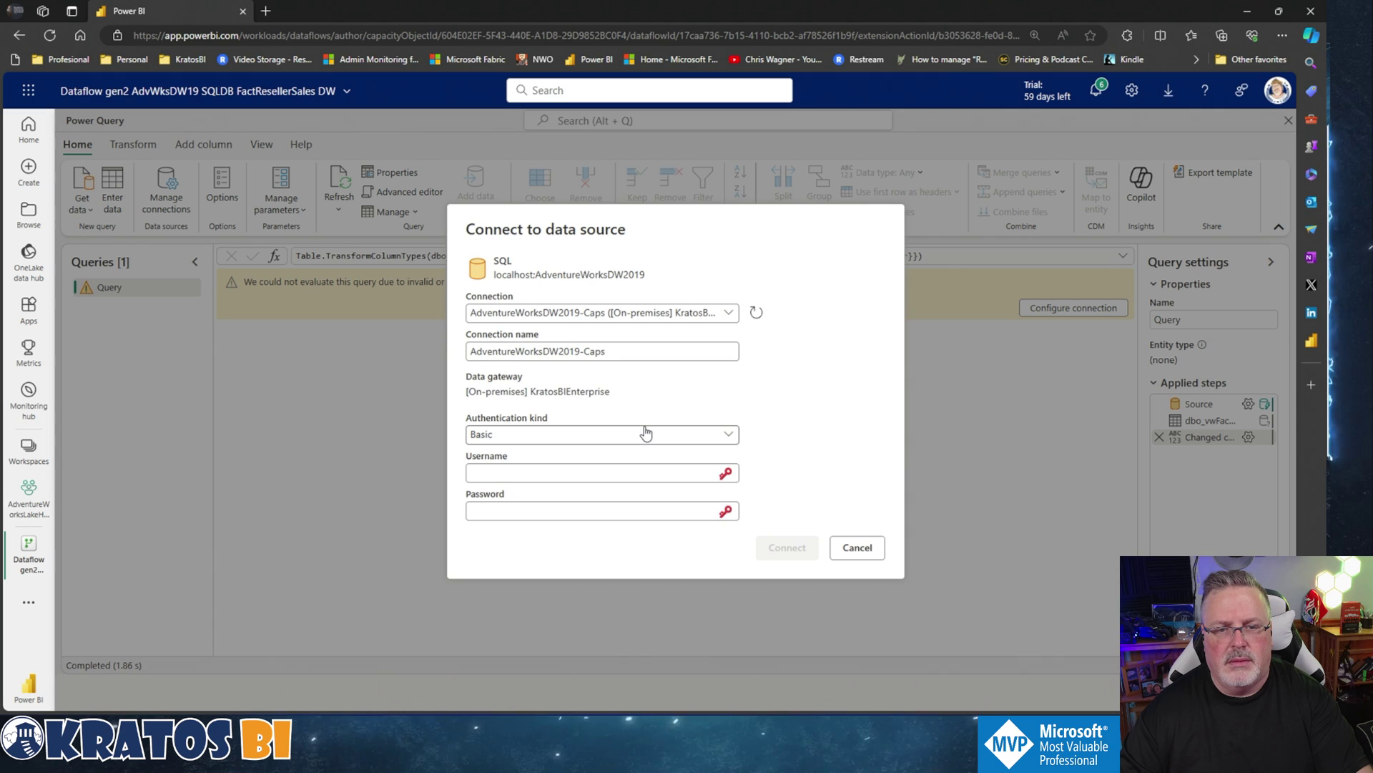
click(857, 547)
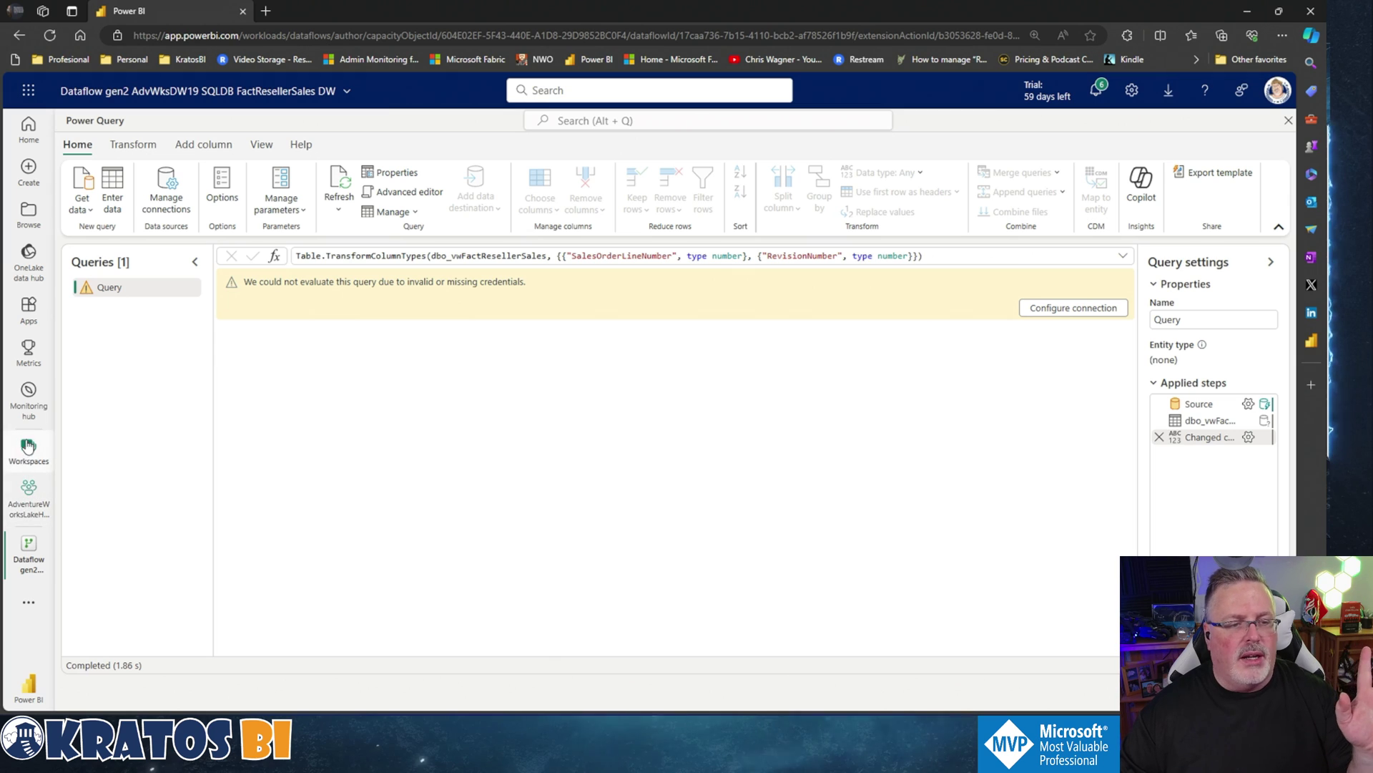
Step: Exit the dataflow editor and return to the Monitoring hub
click(28, 400)
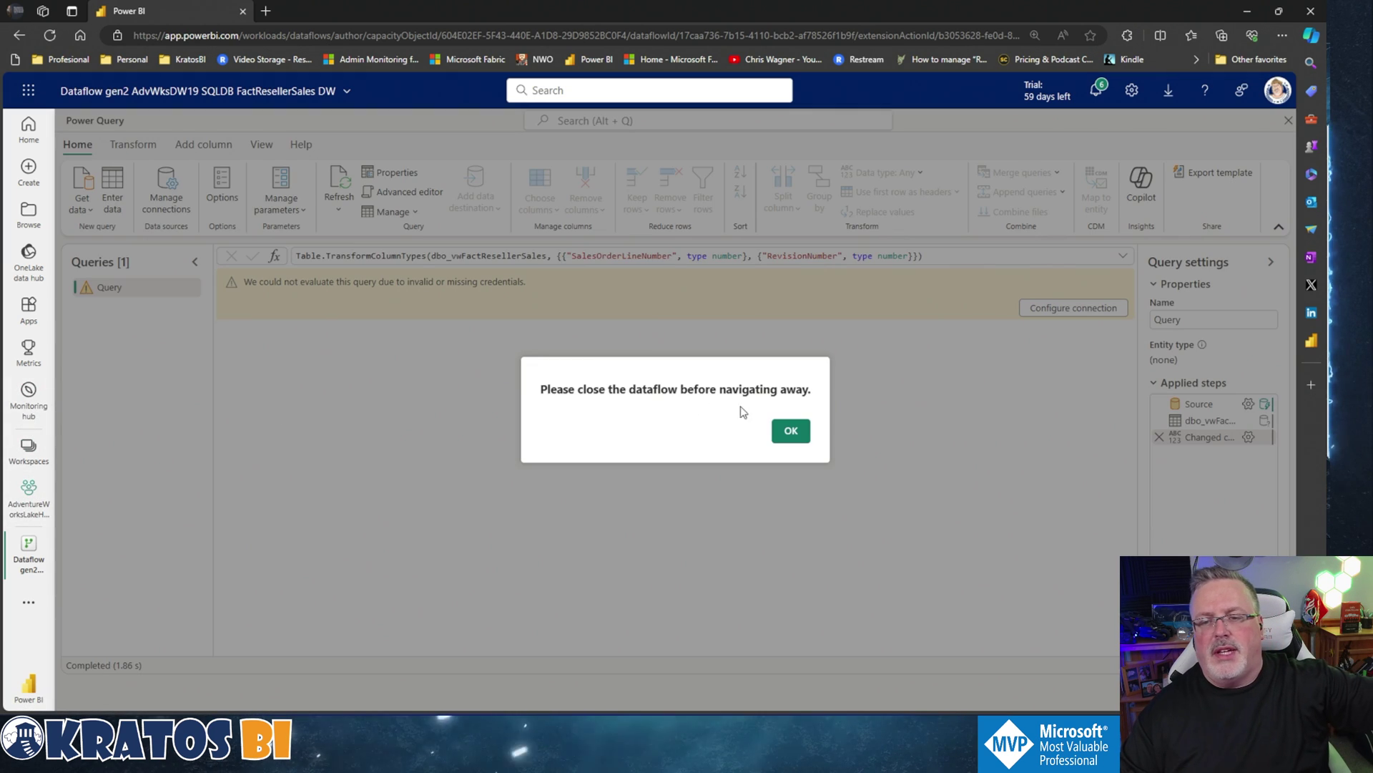
click(790, 431)
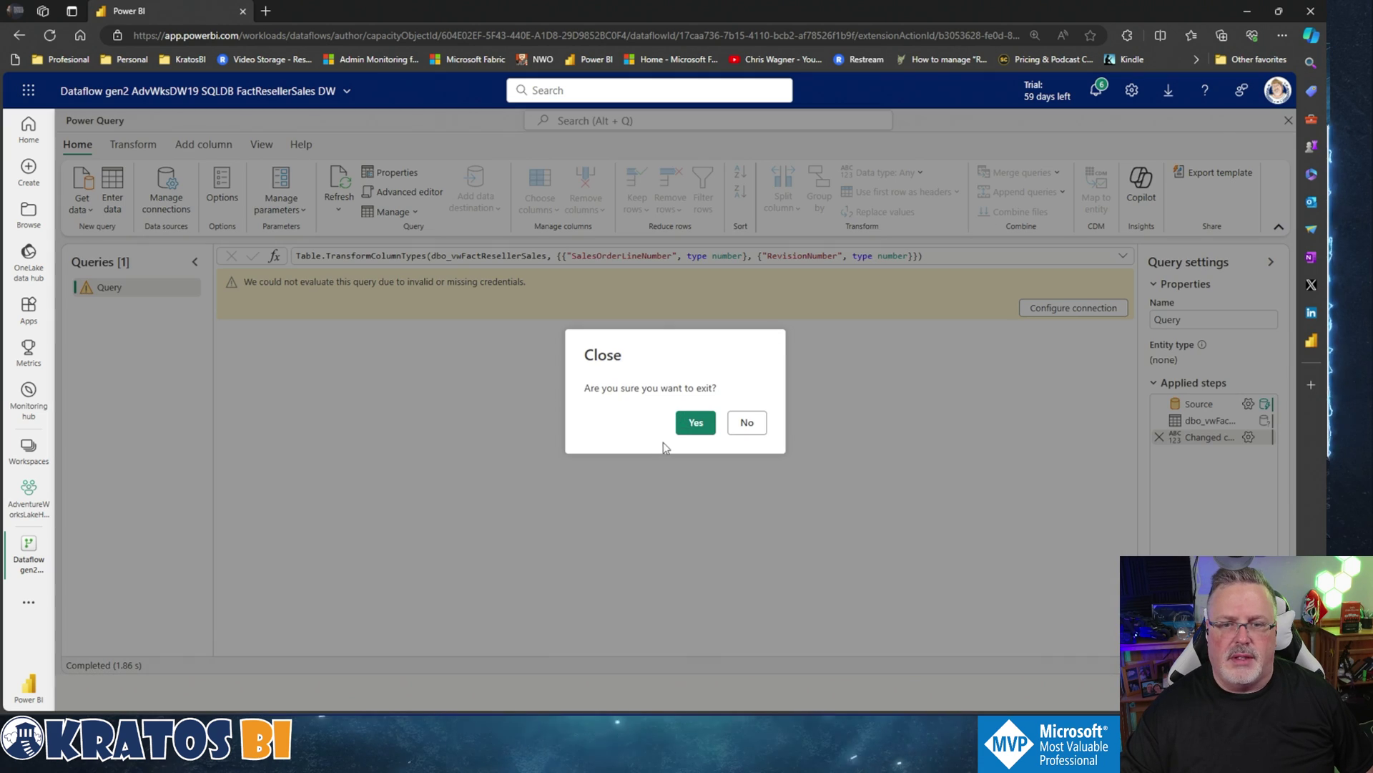
click(698, 423)
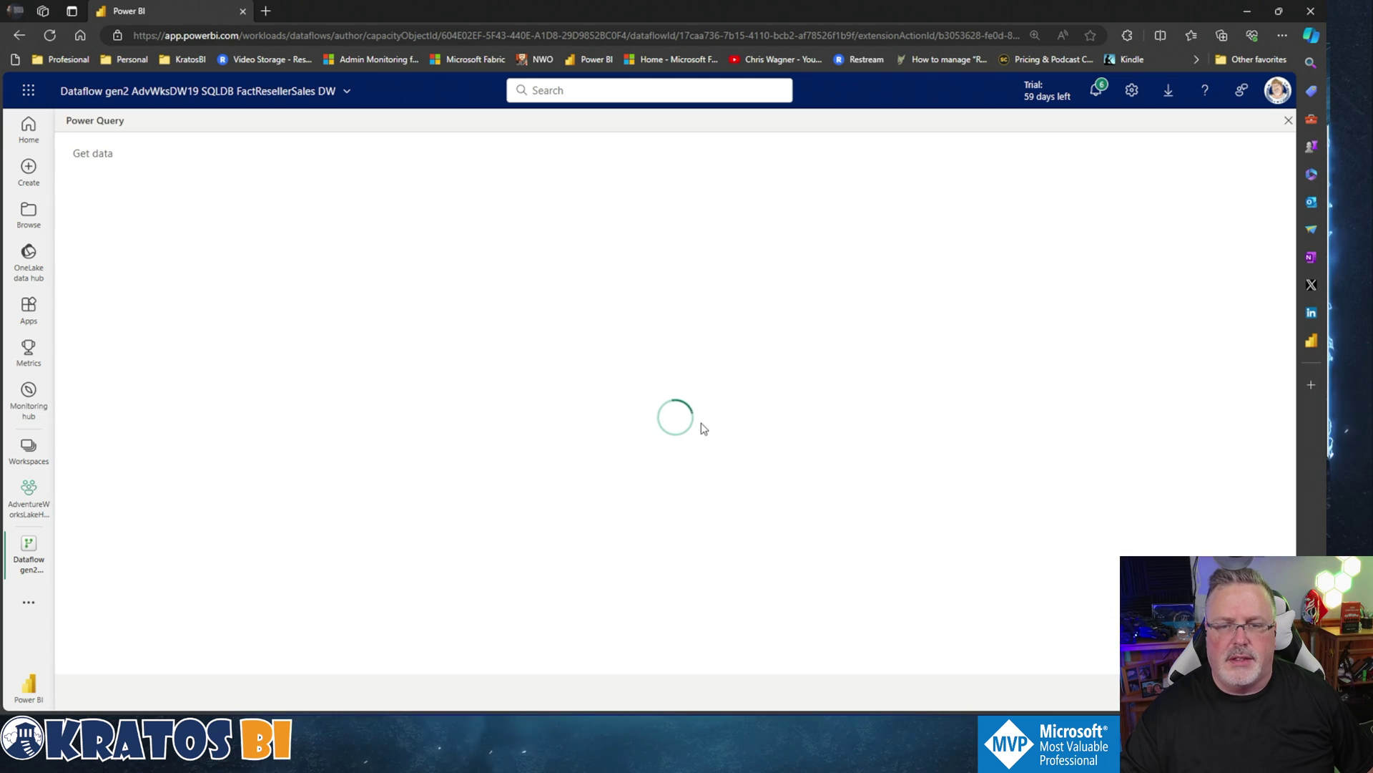
click(28, 400)
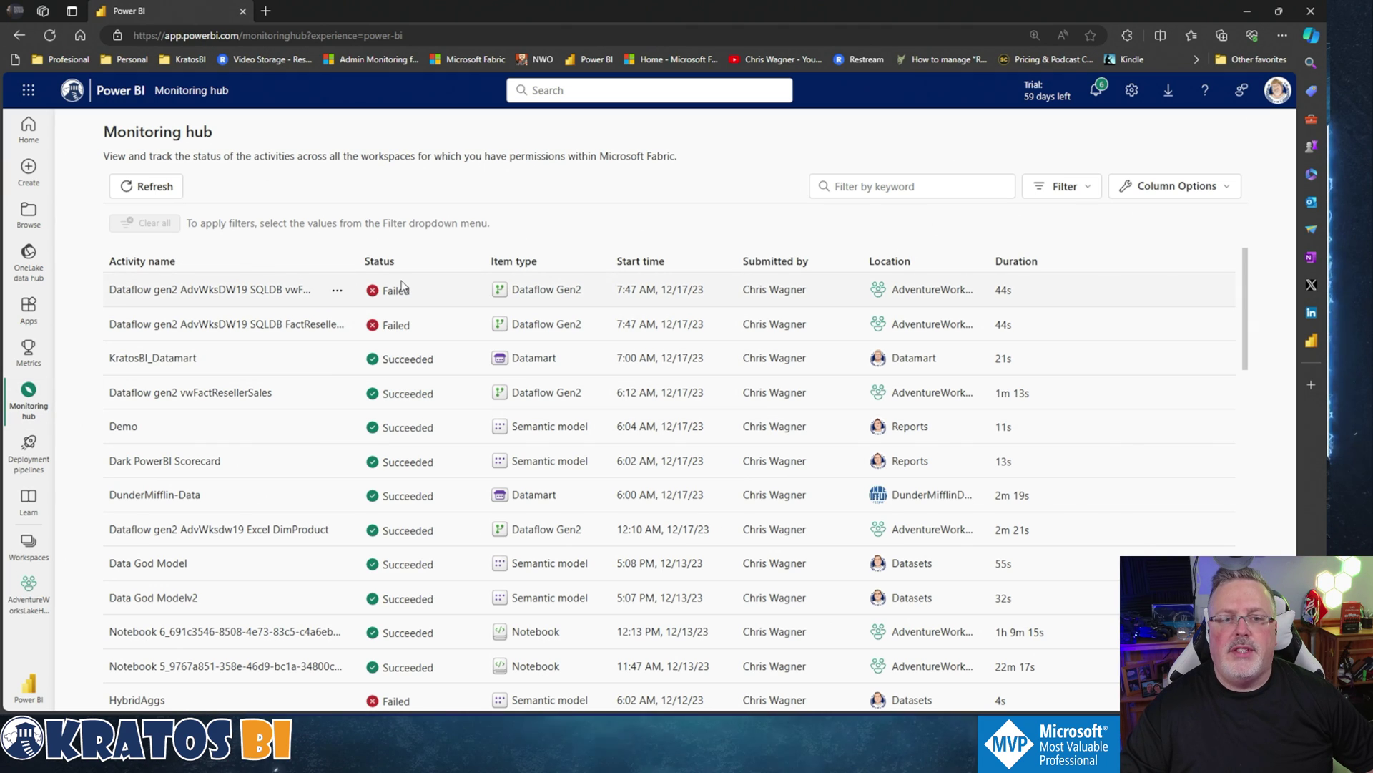
Step: Examine the historical runs of Dataflow gen2 AdvWksDW19 SQLDB vwFactResellerSales LH and close the list
click(337, 291)
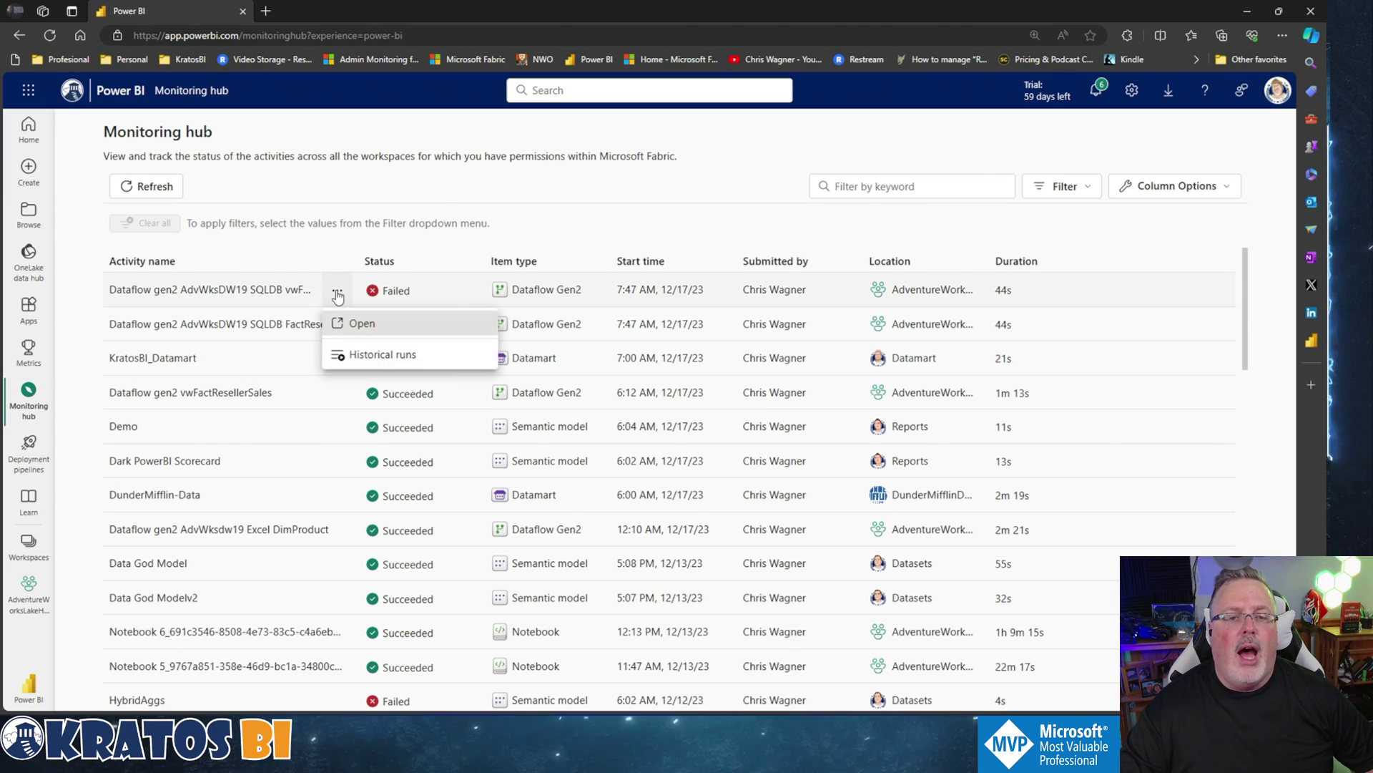
click(379, 356)
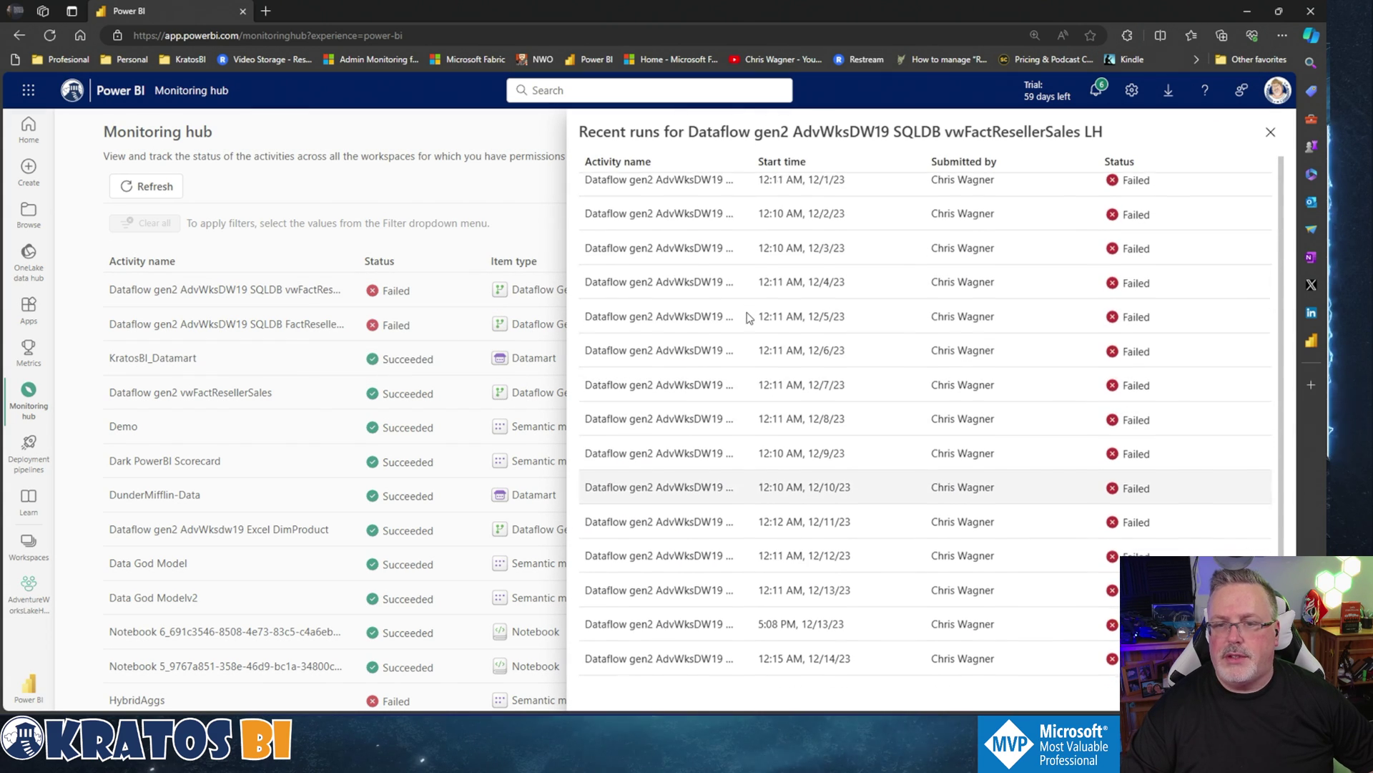
click(1271, 132)
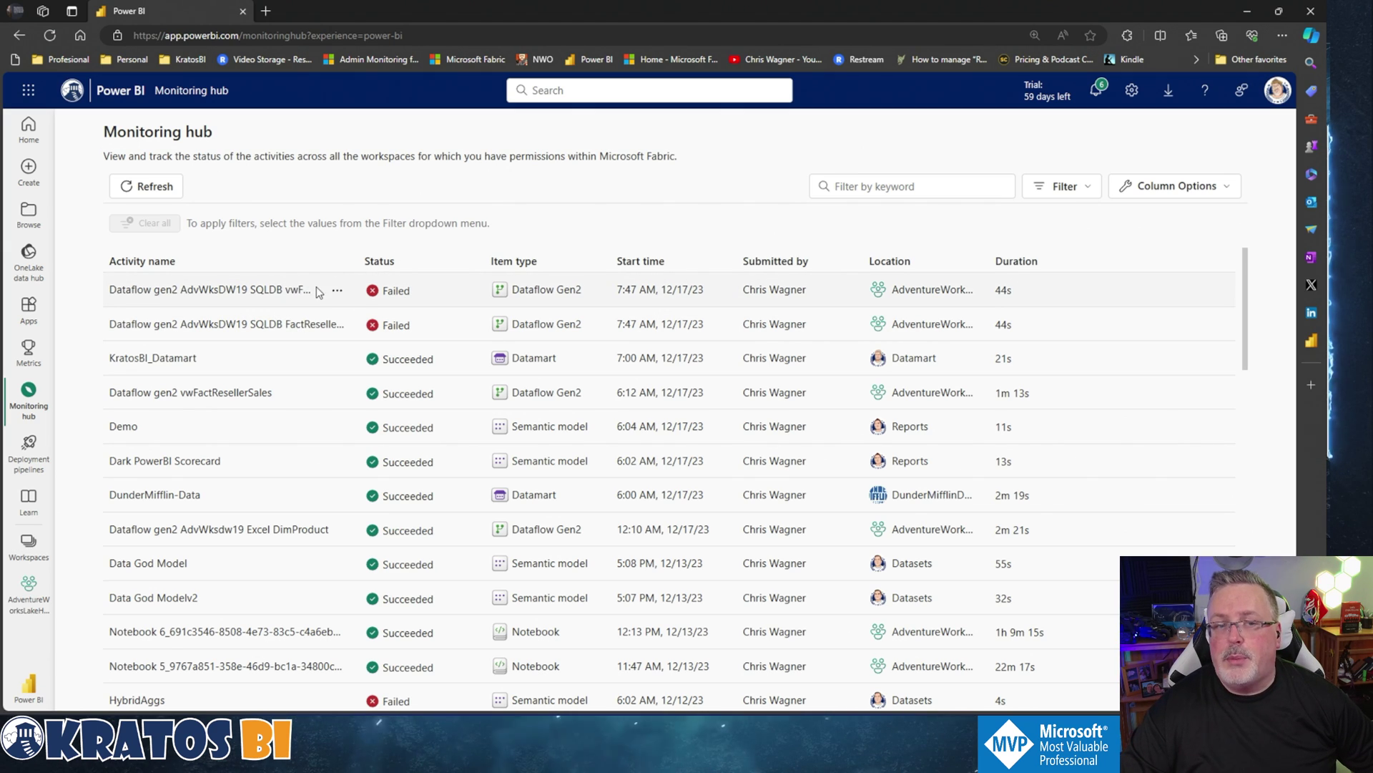
Step: Open the 12/1/23 run from the historical runs of the vwFactResellerSales LH dataflow and go back to the Monitoring hub
click(338, 292)
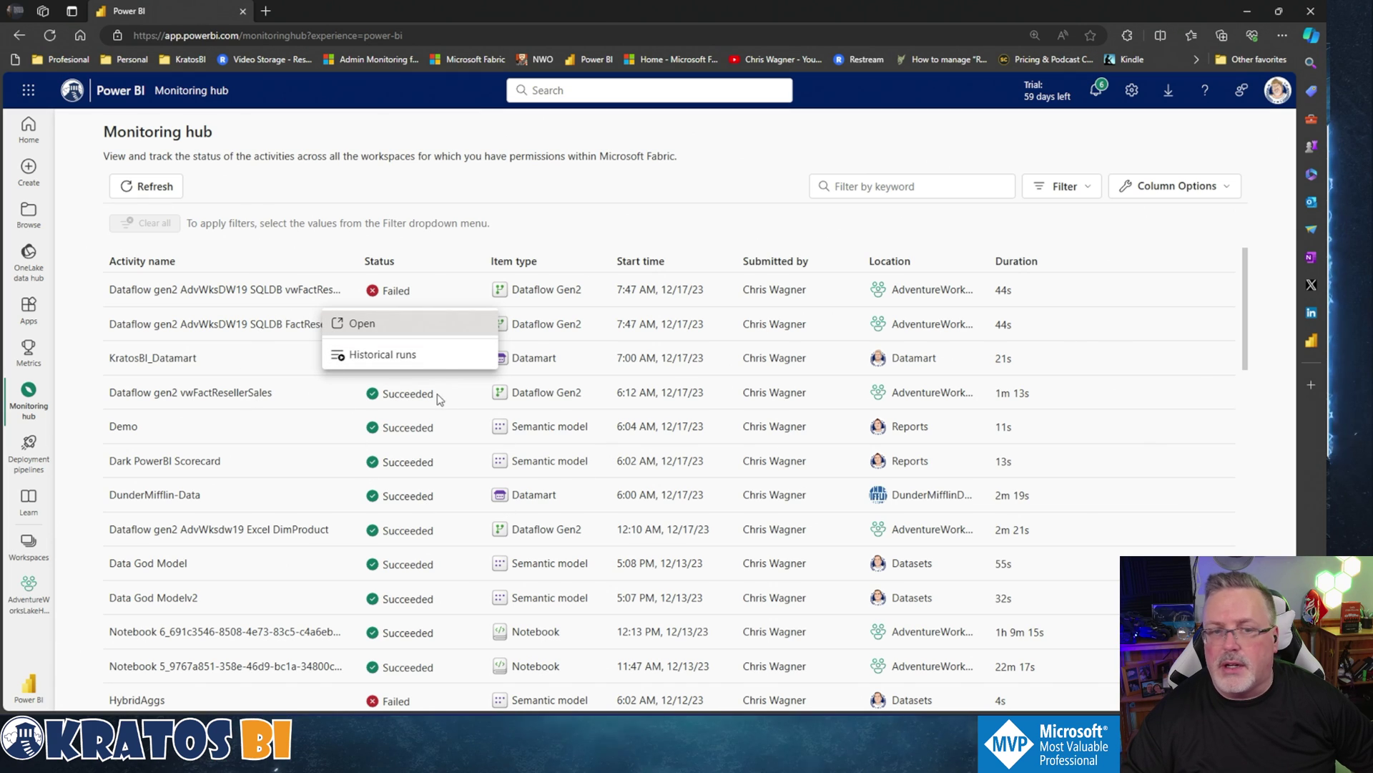
click(386, 358)
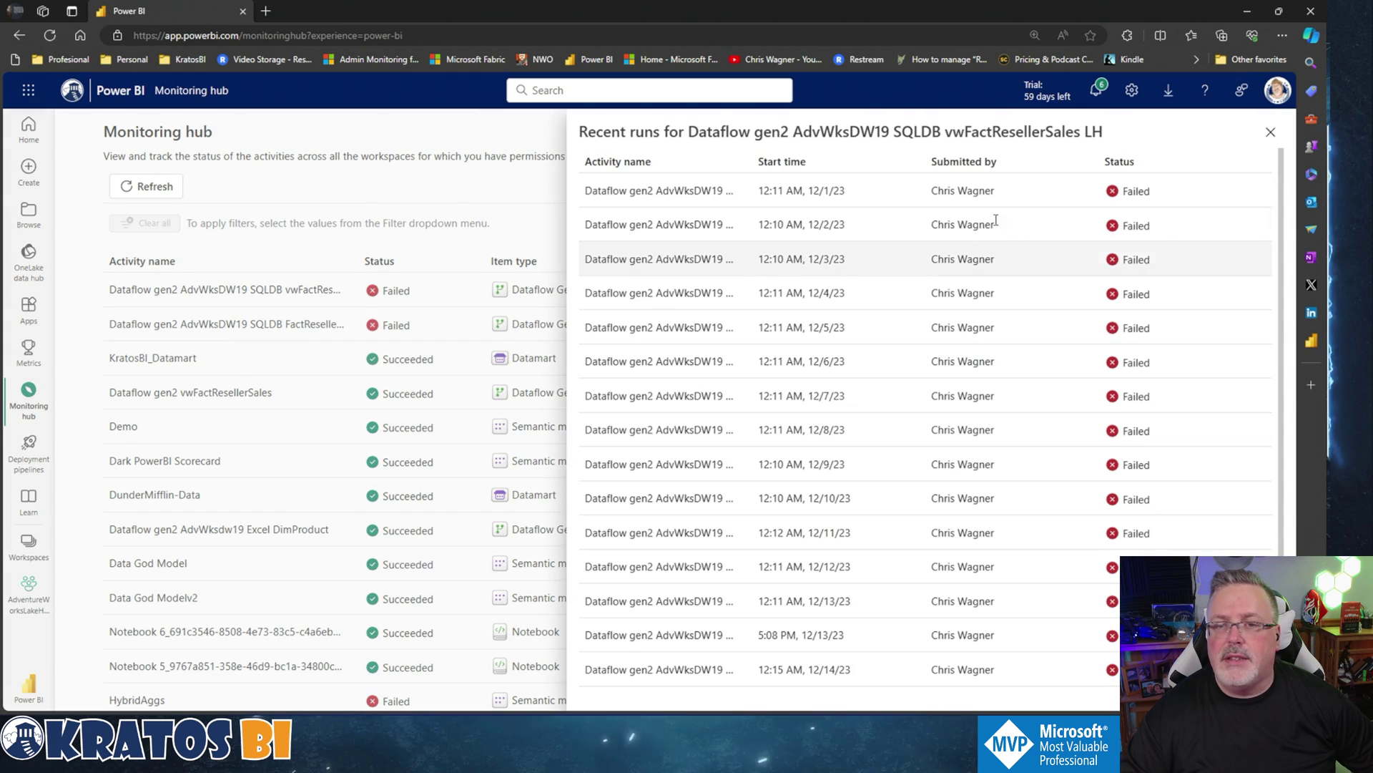
click(680, 194)
key(alt+Left)
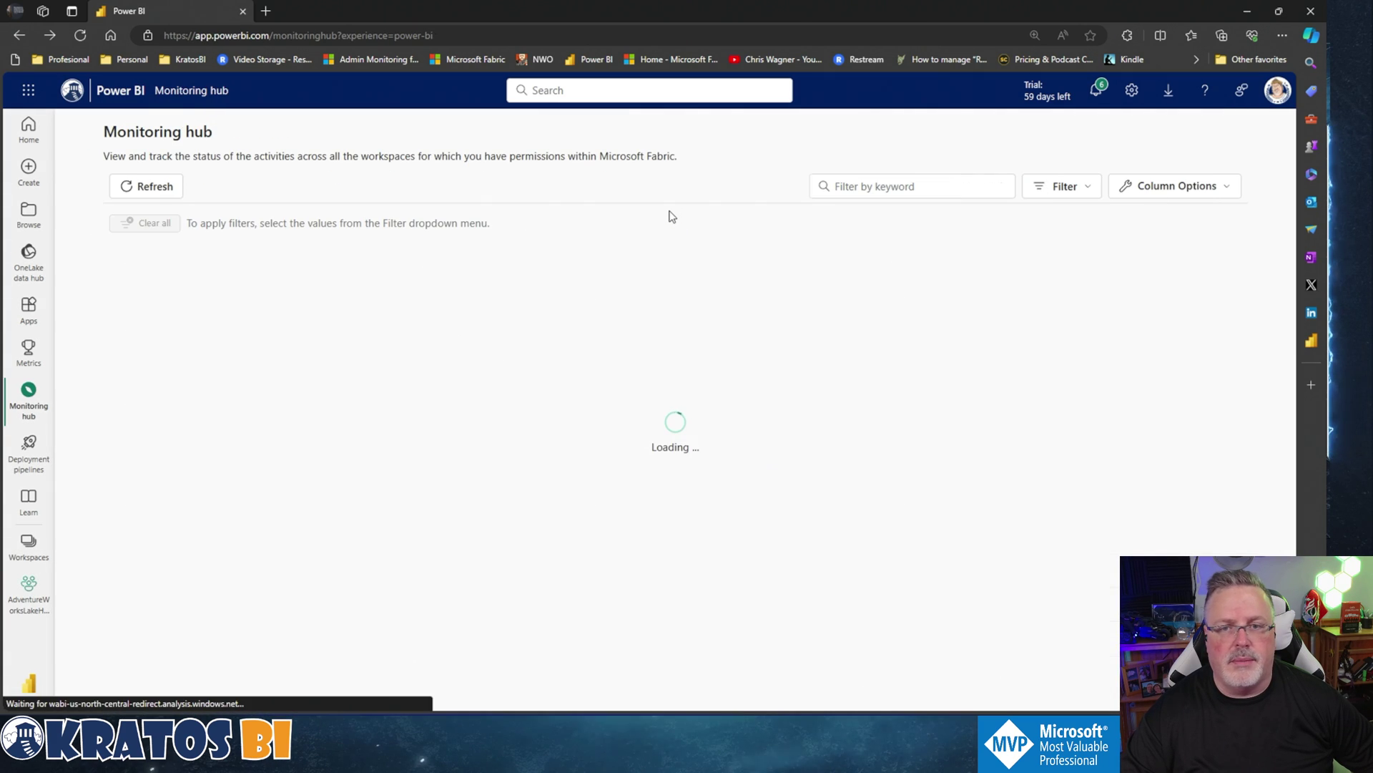
Step: Review the start times and statuses in the historical runs of the vwFactResellerSales LH dataflow twice, closing the list each time
click(336, 289)
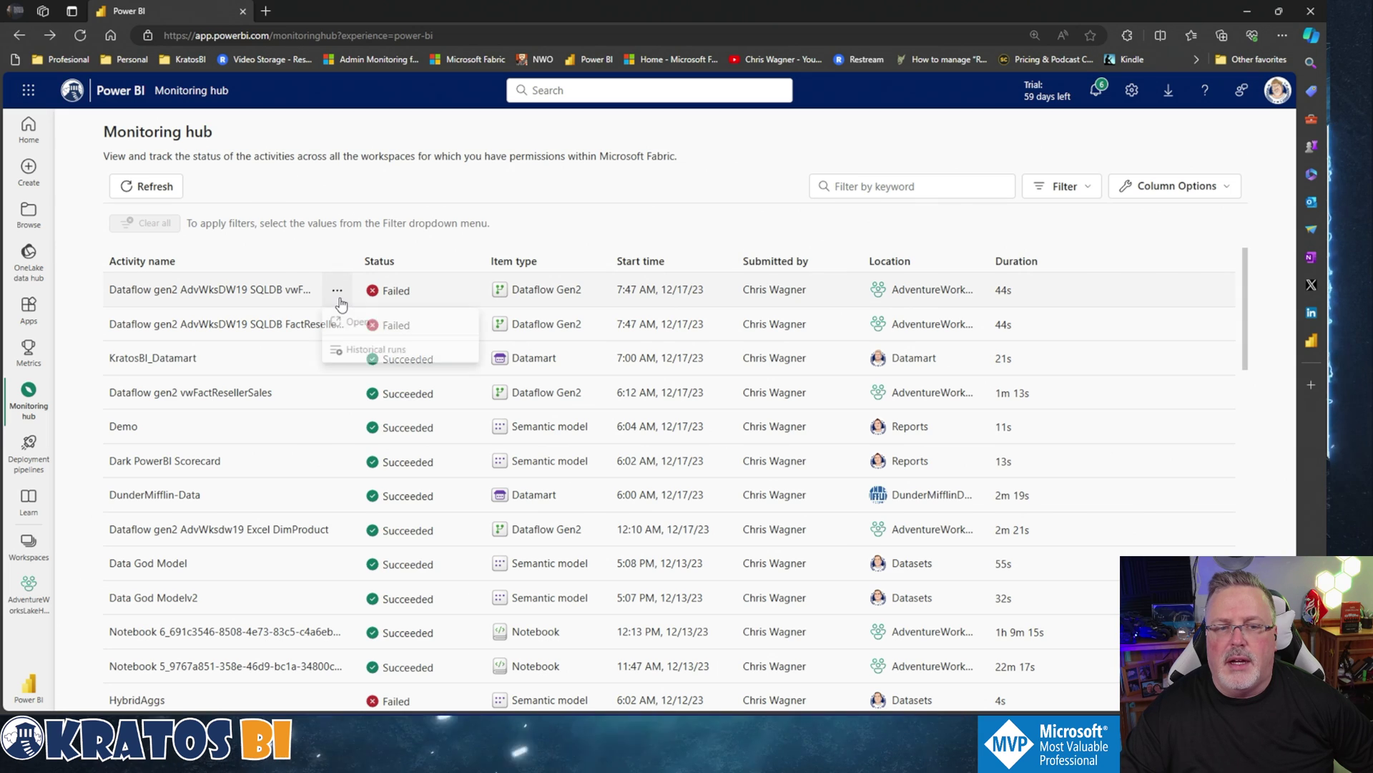
click(360, 358)
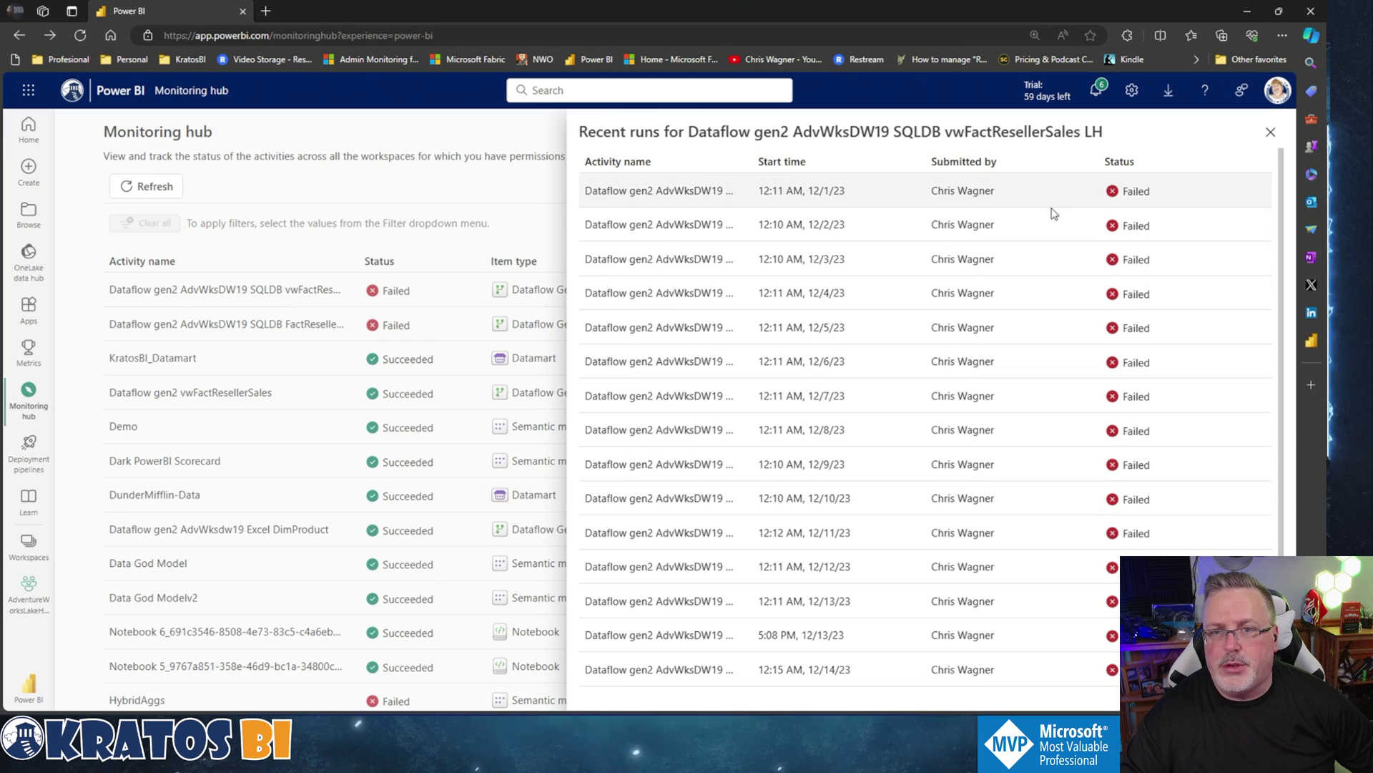
click(436, 302)
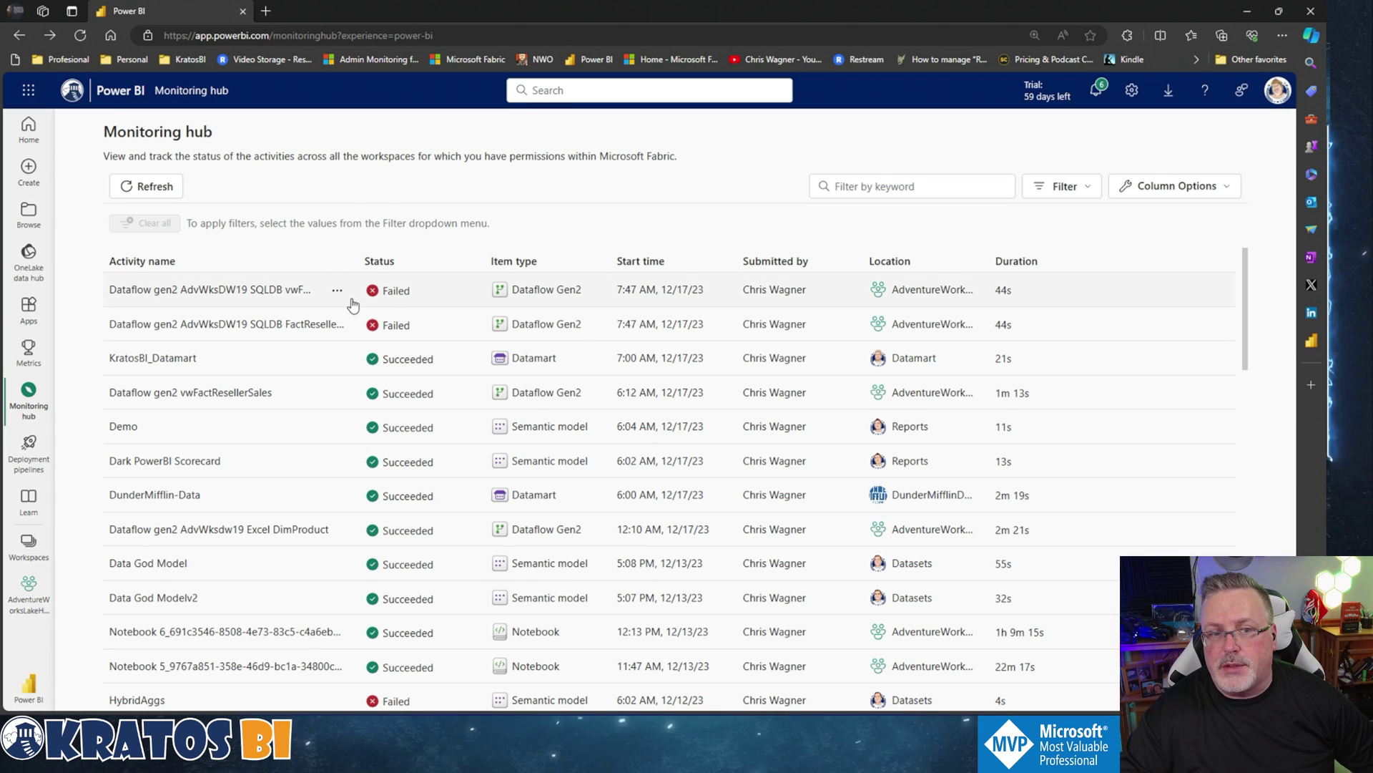
double_click(284, 297)
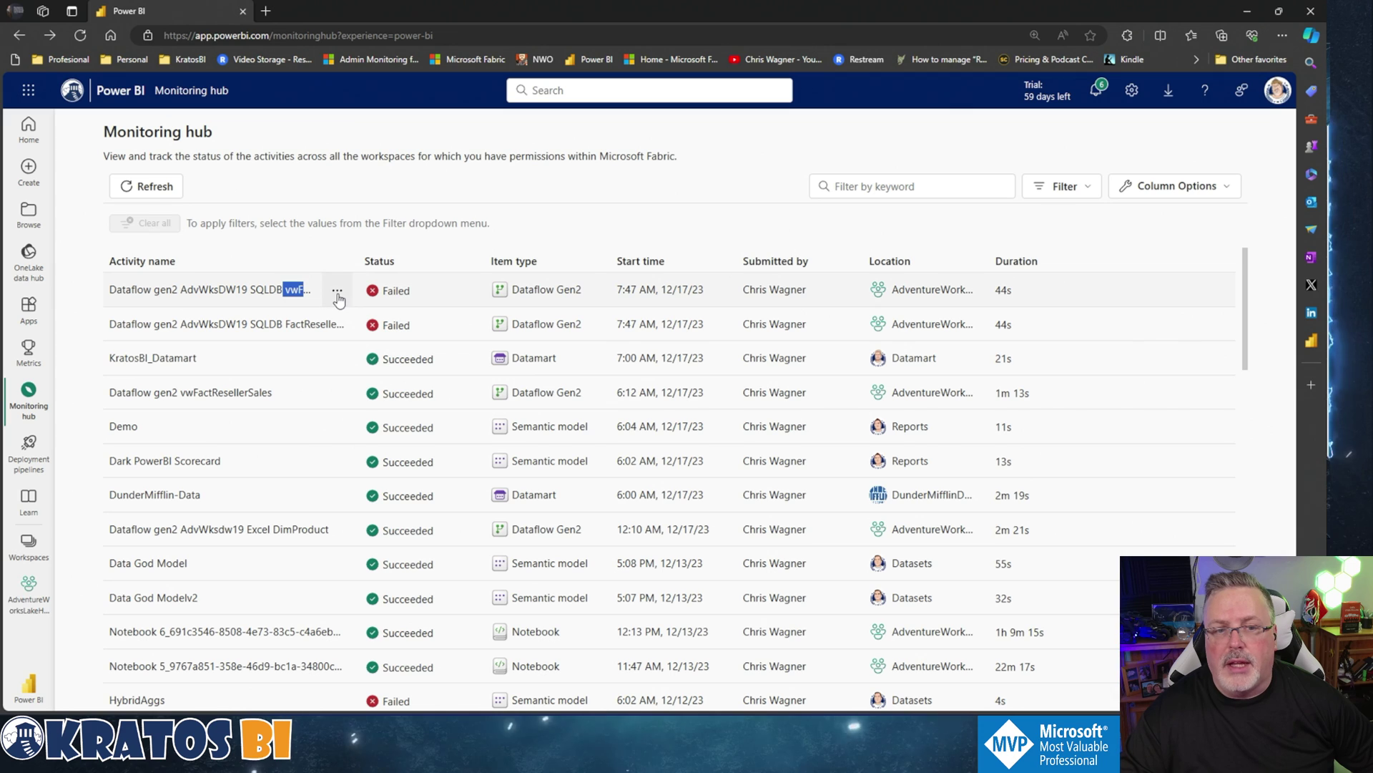
click(336, 291)
click(377, 356)
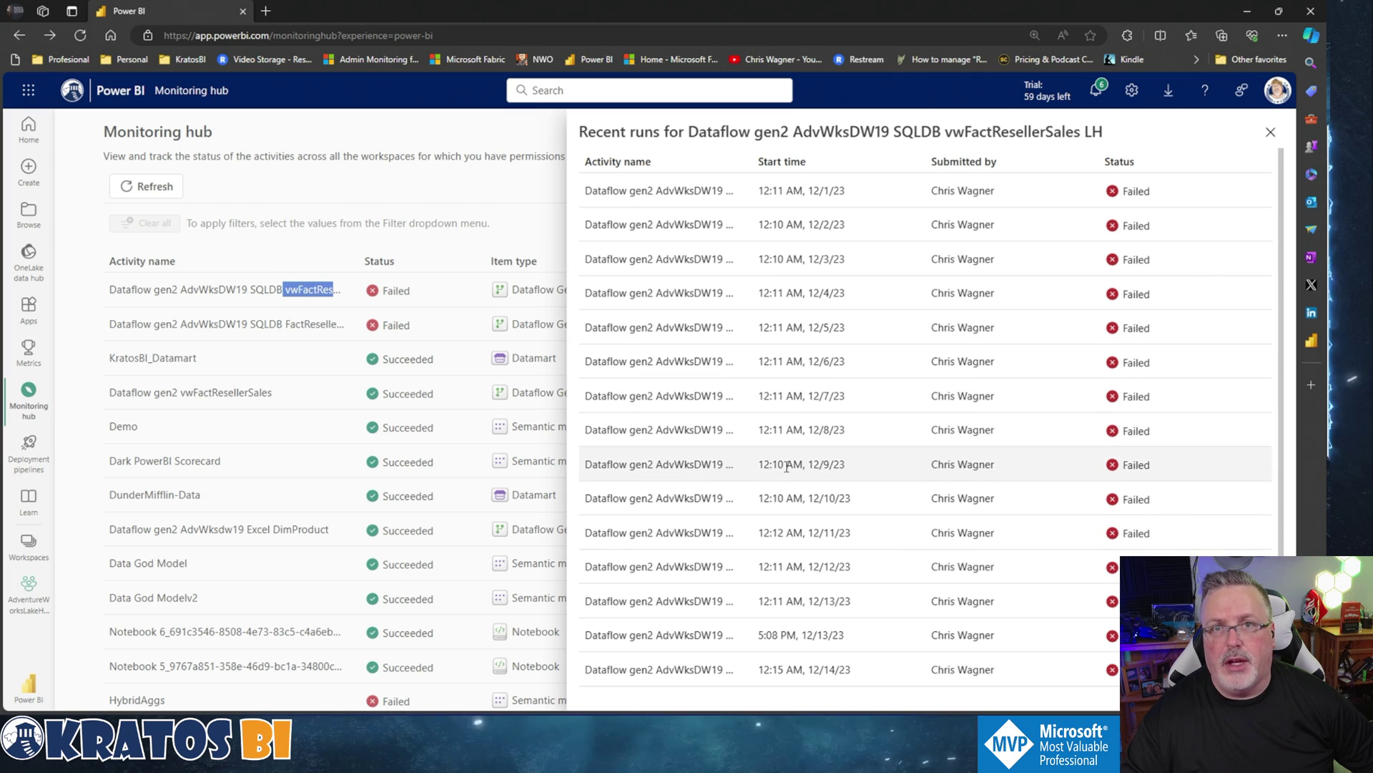
click(380, 245)
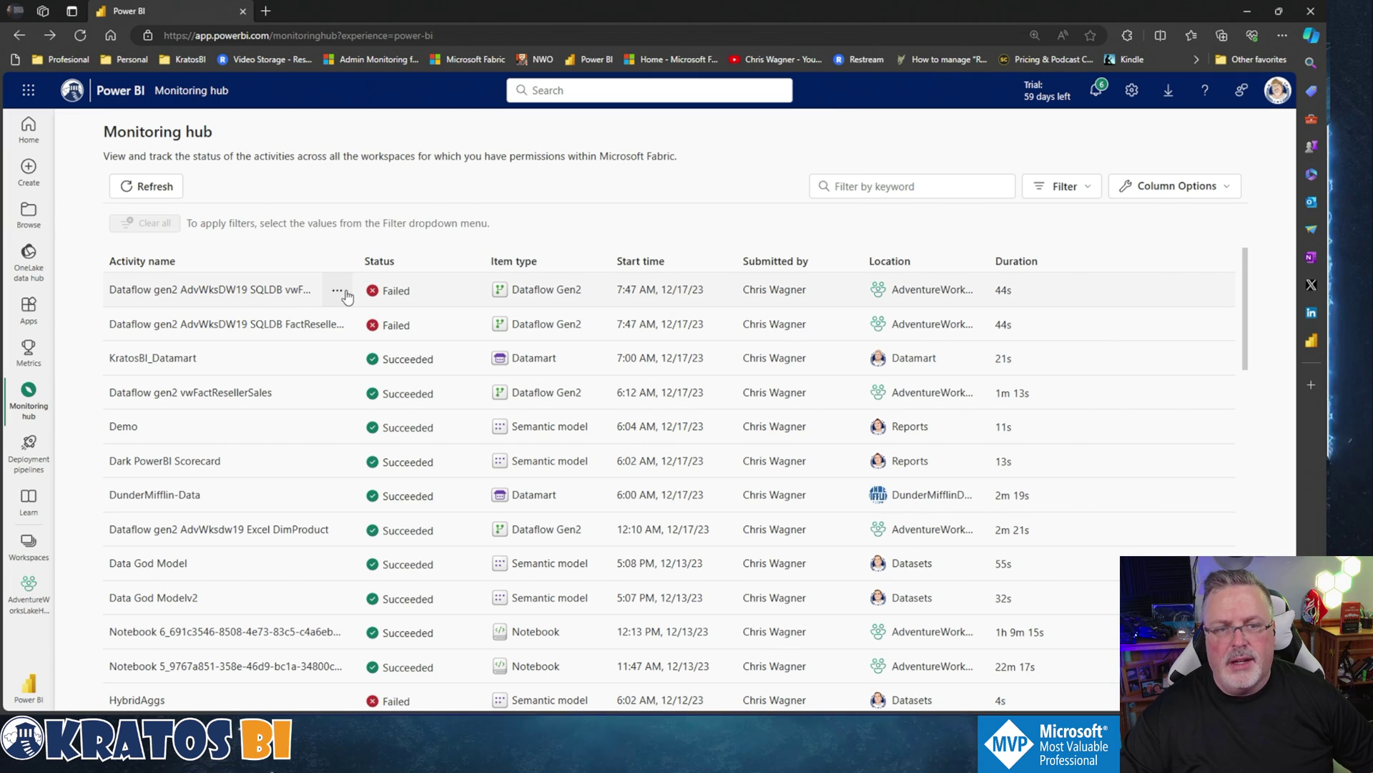
Step: Check the settings of the FactResellerSales DW dataflow in the failed activity's AdventureWorksLakeHouse workspace and return to the Monitoring hub
click(339, 292)
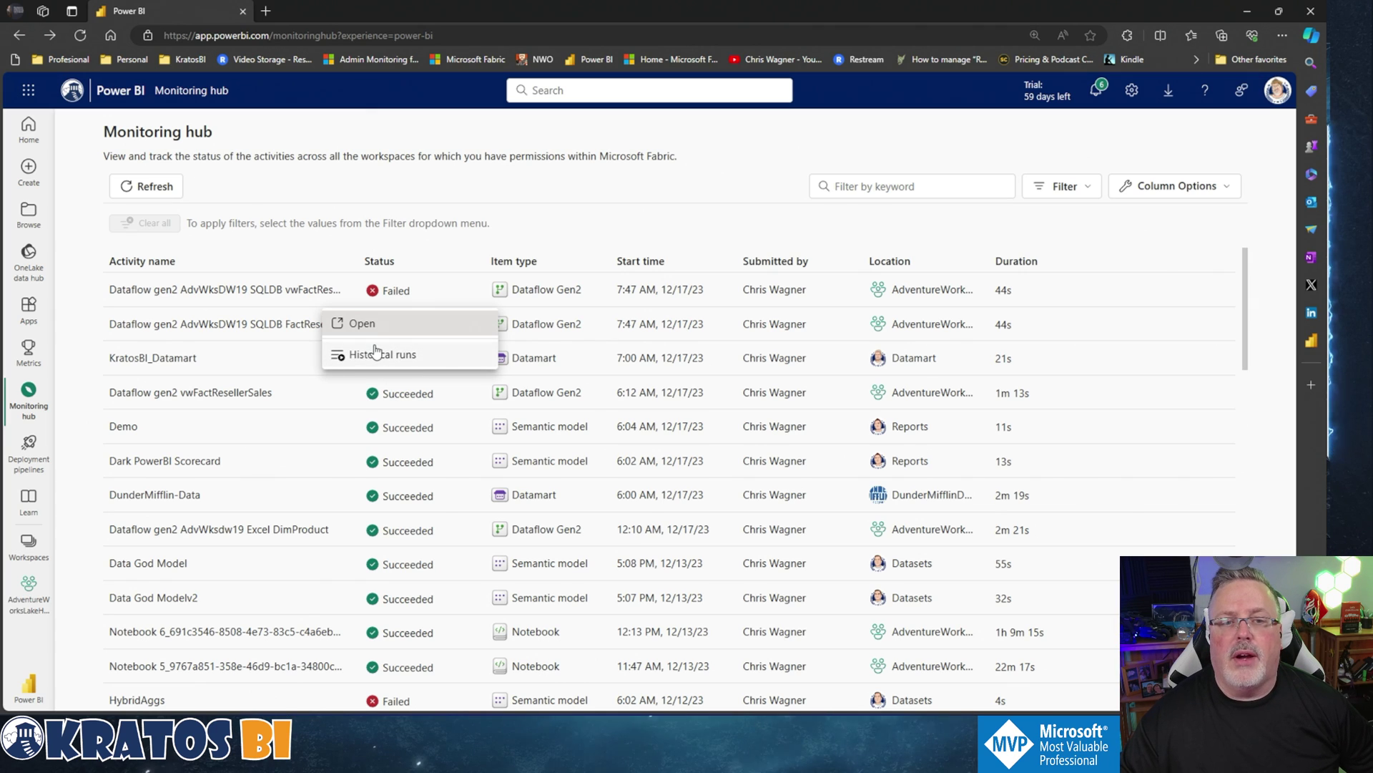
click(359, 325)
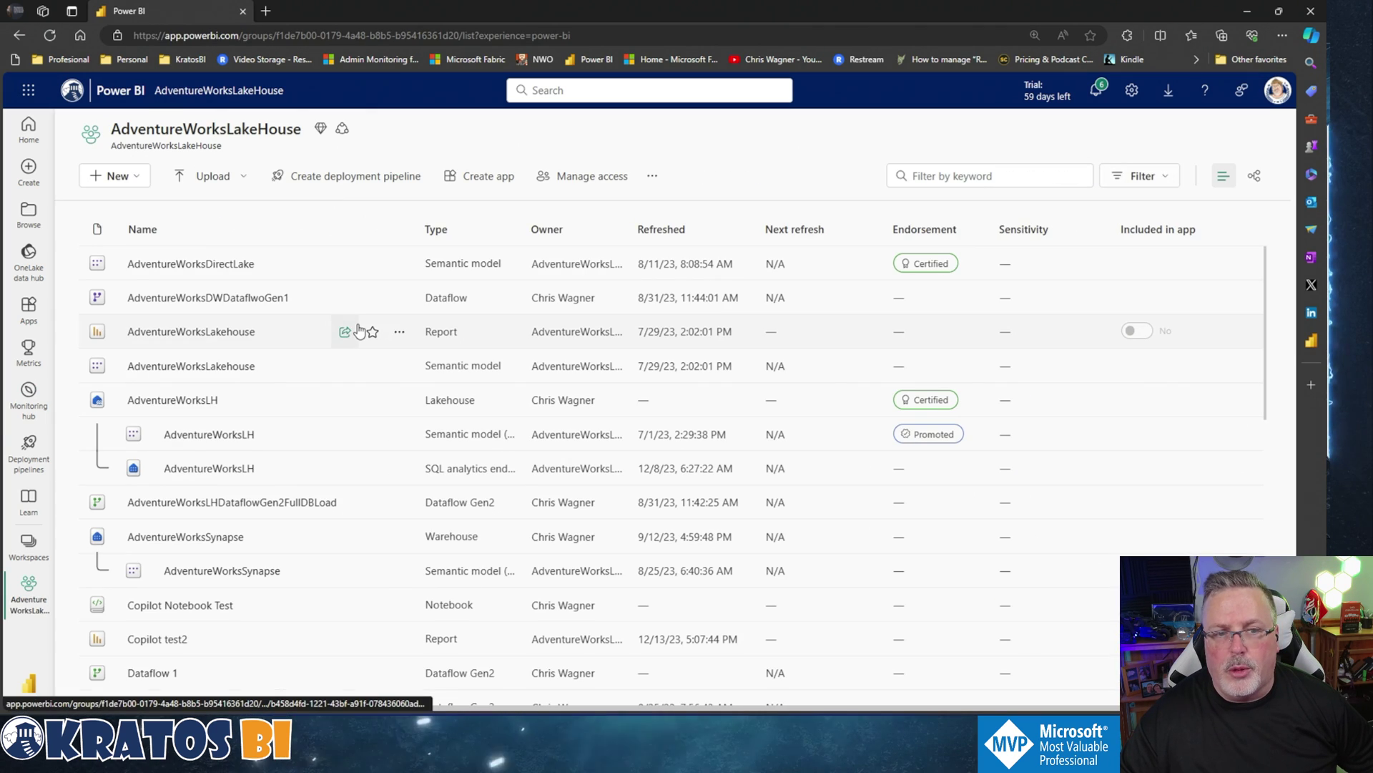
scroll(380, 394, down, 10)
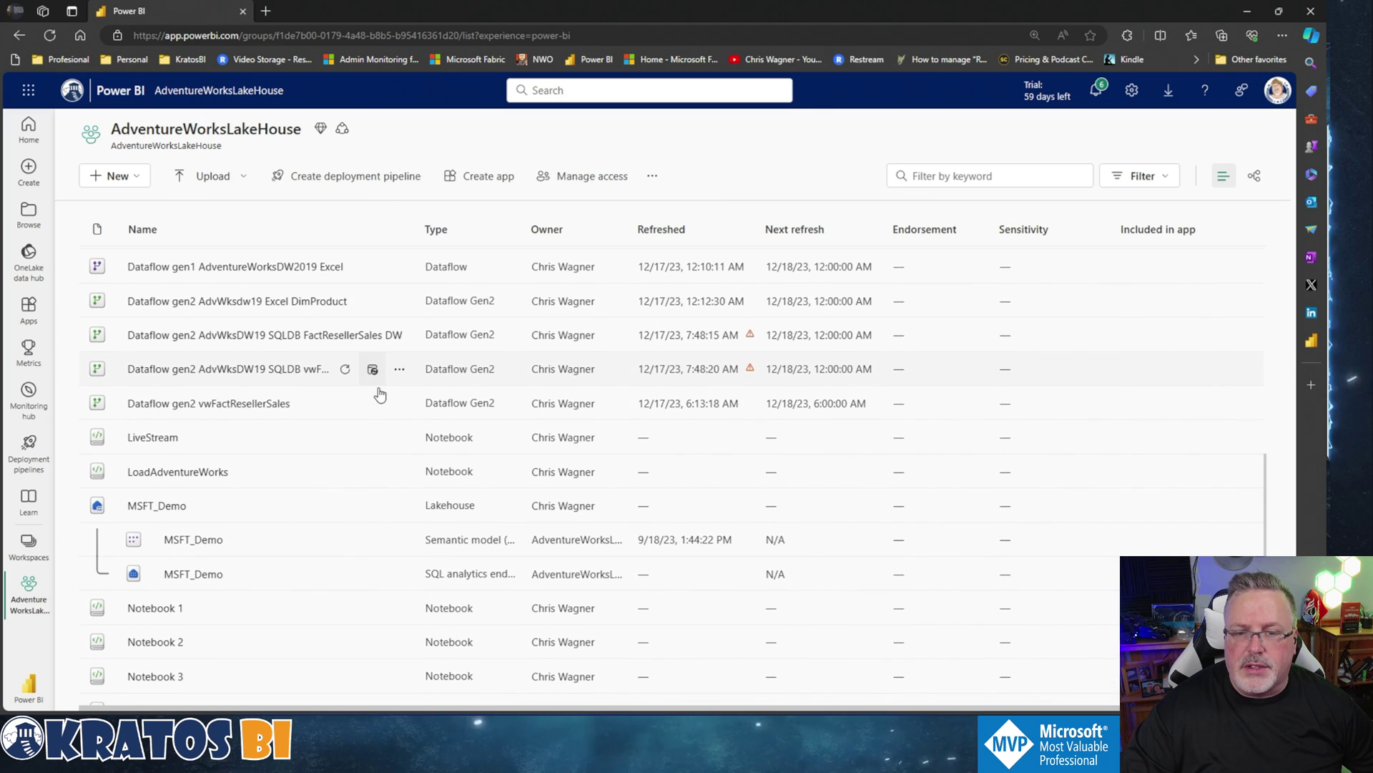
click(398, 339)
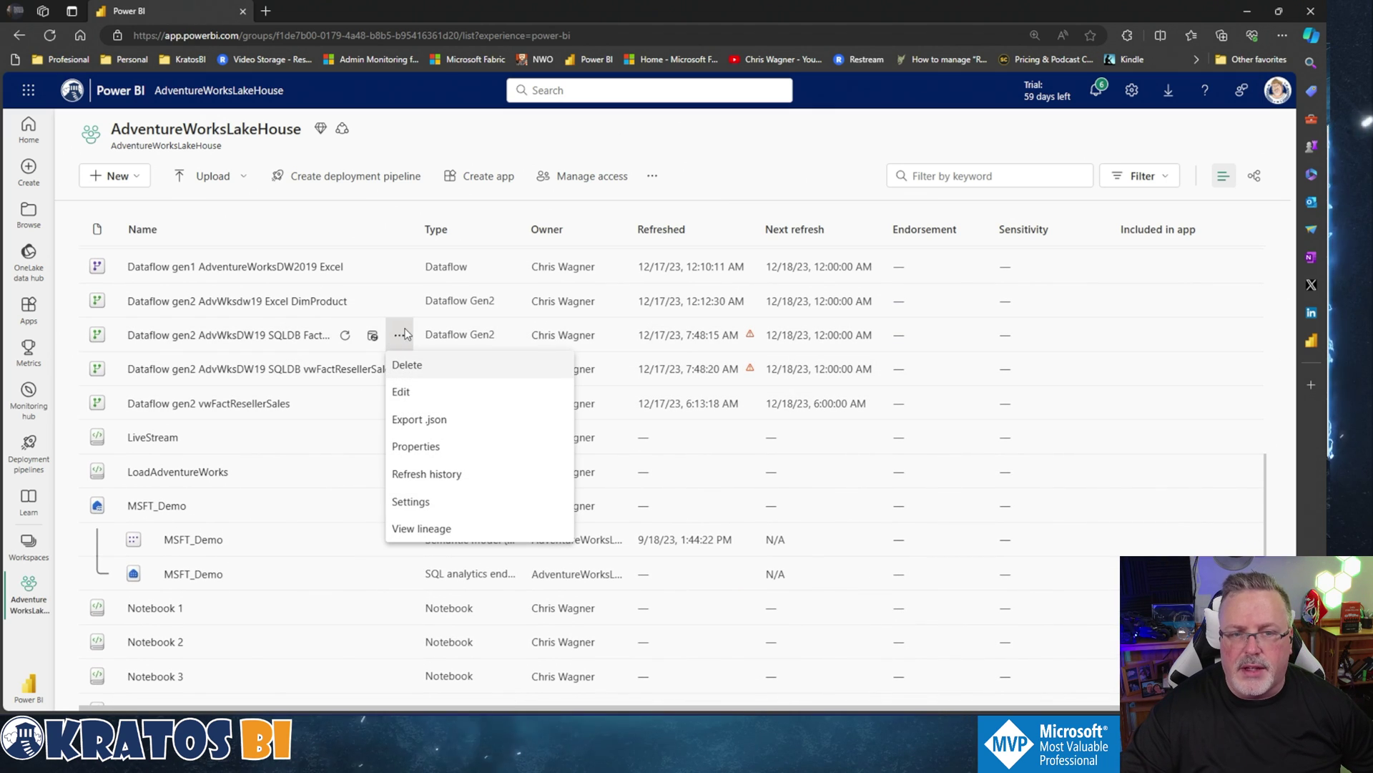
click(414, 503)
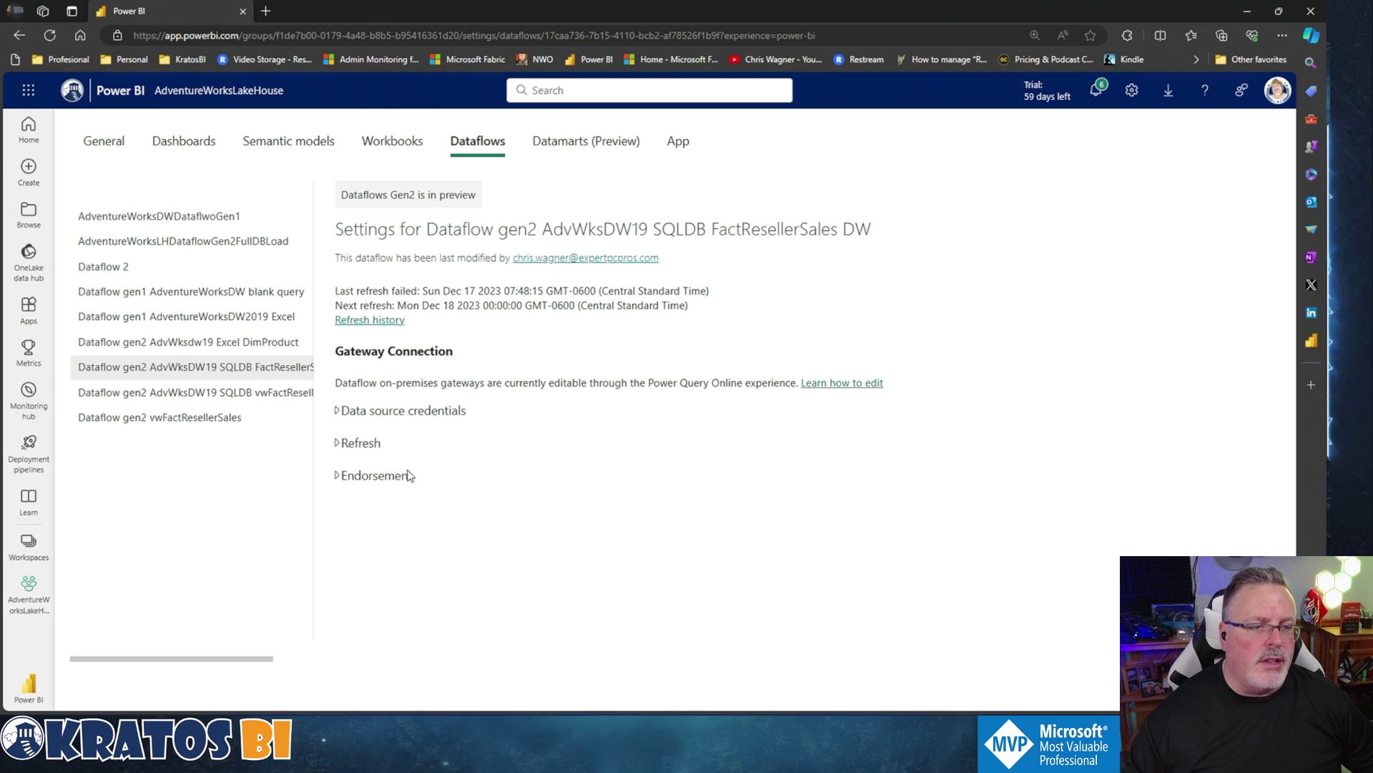
click(26, 398)
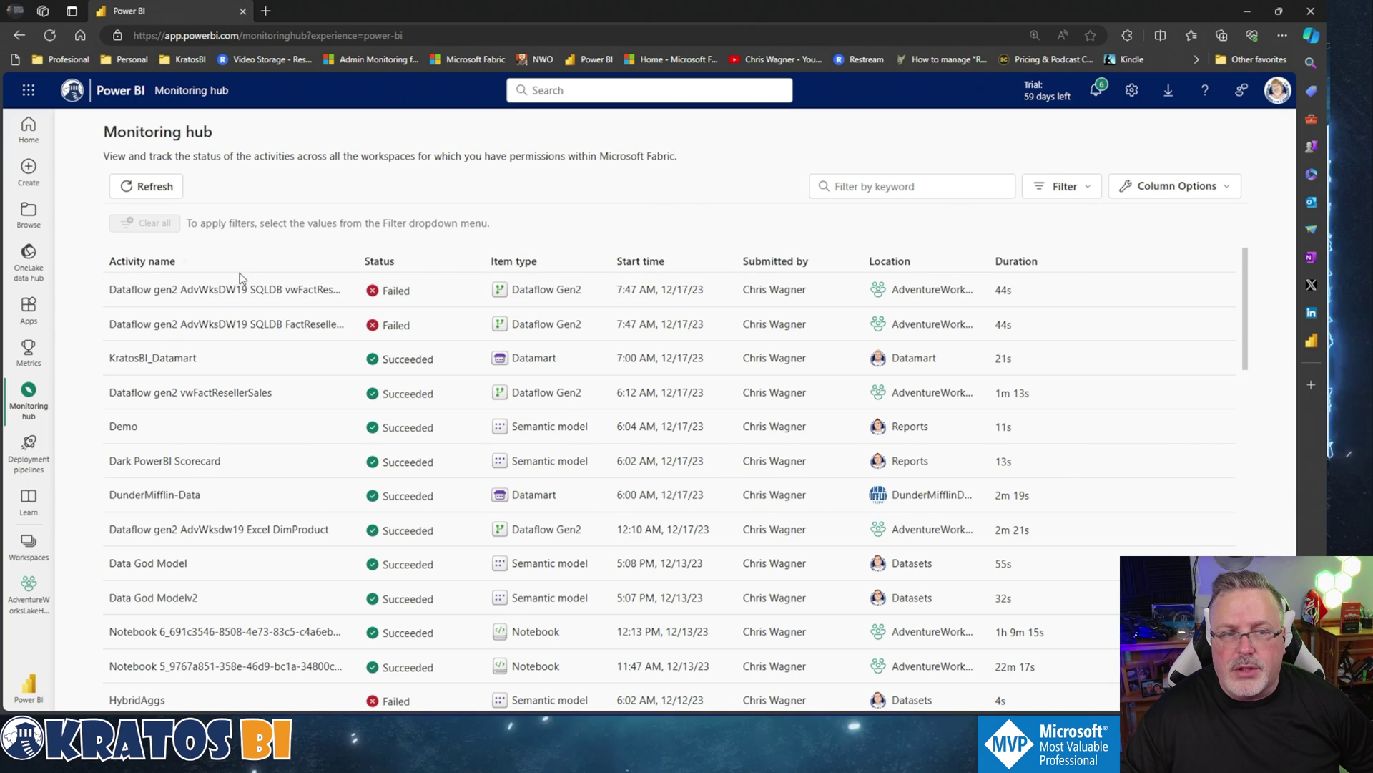
Step: Go back to the AdventureWorksLakeHouse workspace and show the available actions for Dataflow gen2 AdvWksDW19 SQLDB FactResellerSales DW
click(337, 291)
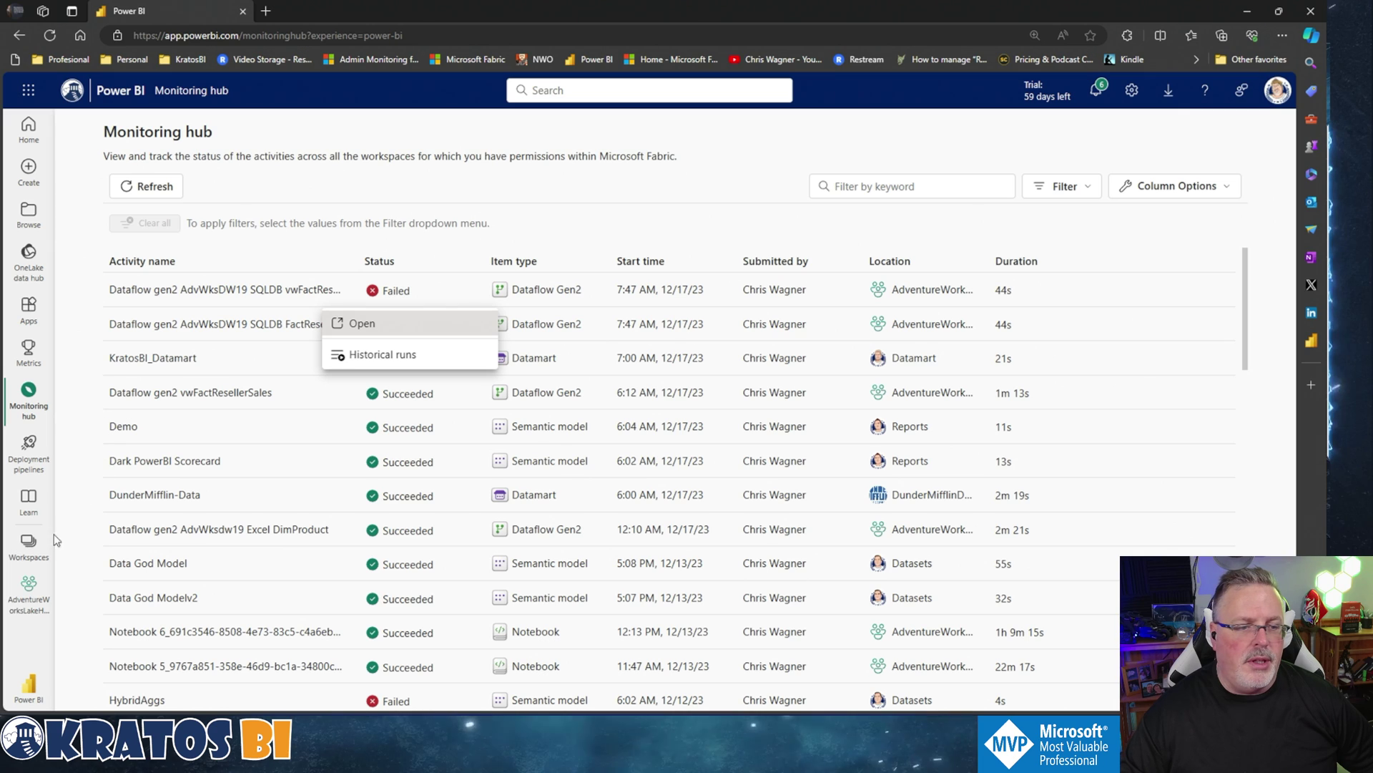
click(248, 290)
scroll(207, 535, down, 5)
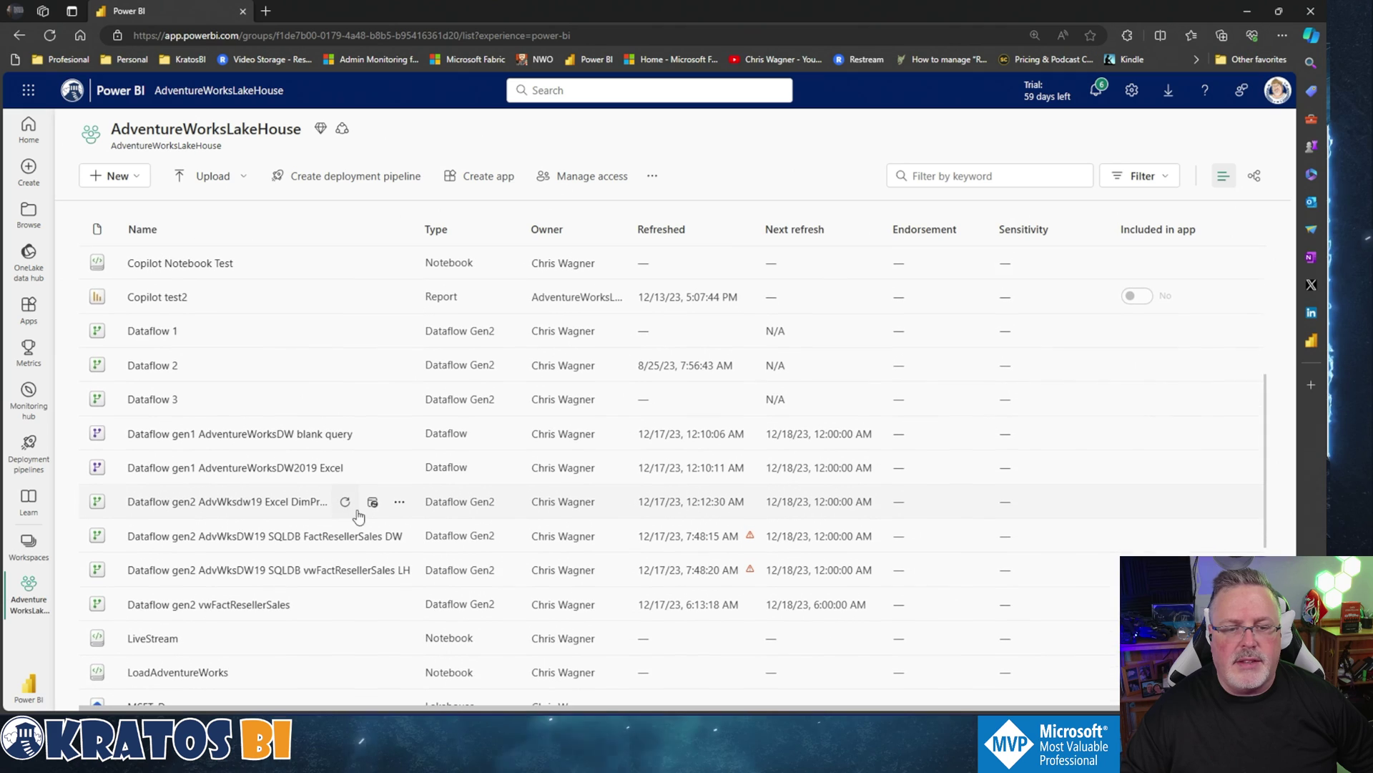
click(399, 534)
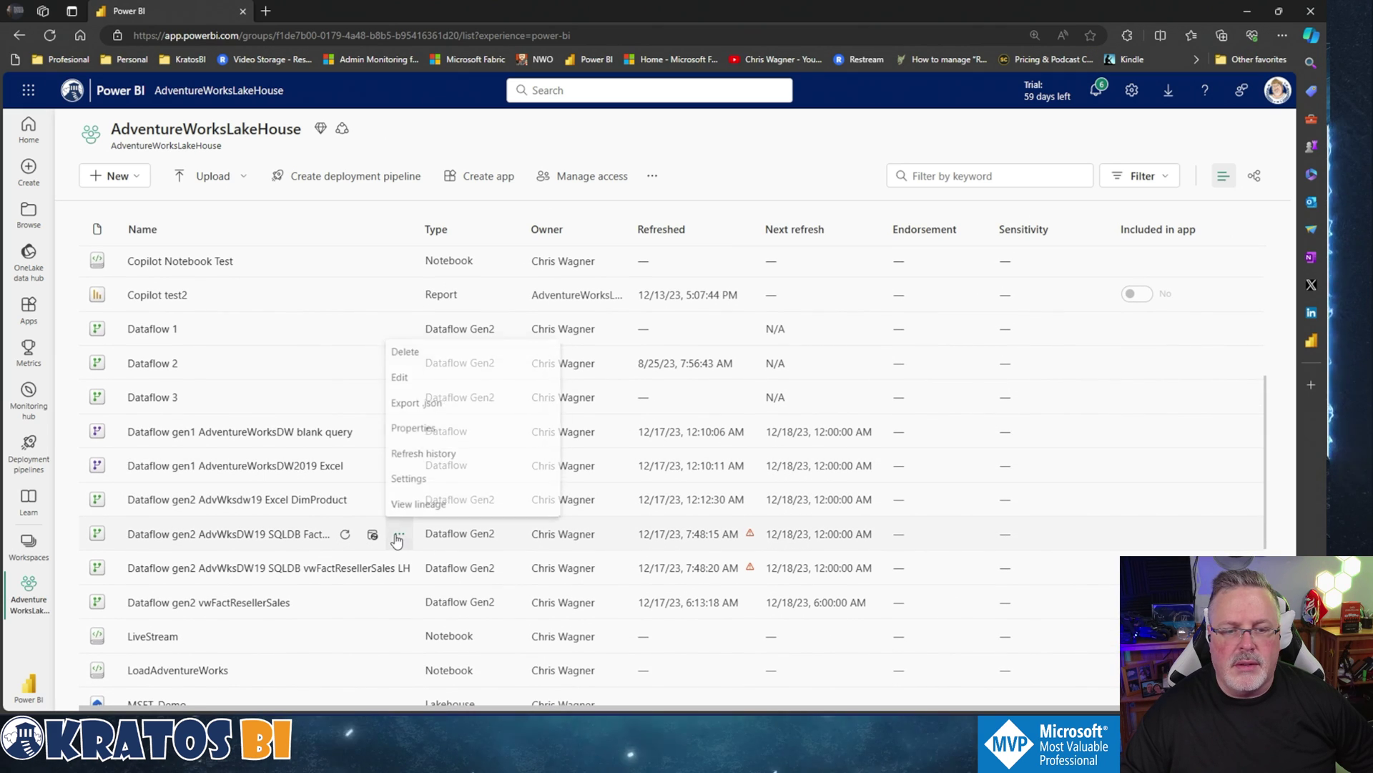